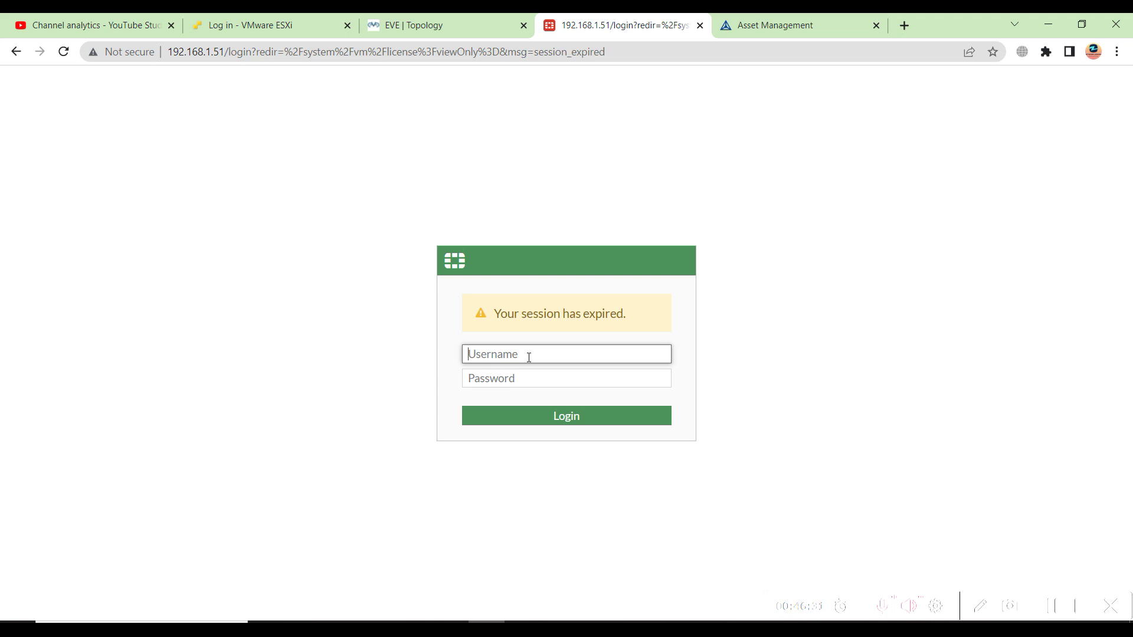
# Rerun the ping to ww.google.com in the Fortinet console, stop it, and return to the login page
pyautogui.click(669, 629)
pyautogui.click(637, 581)
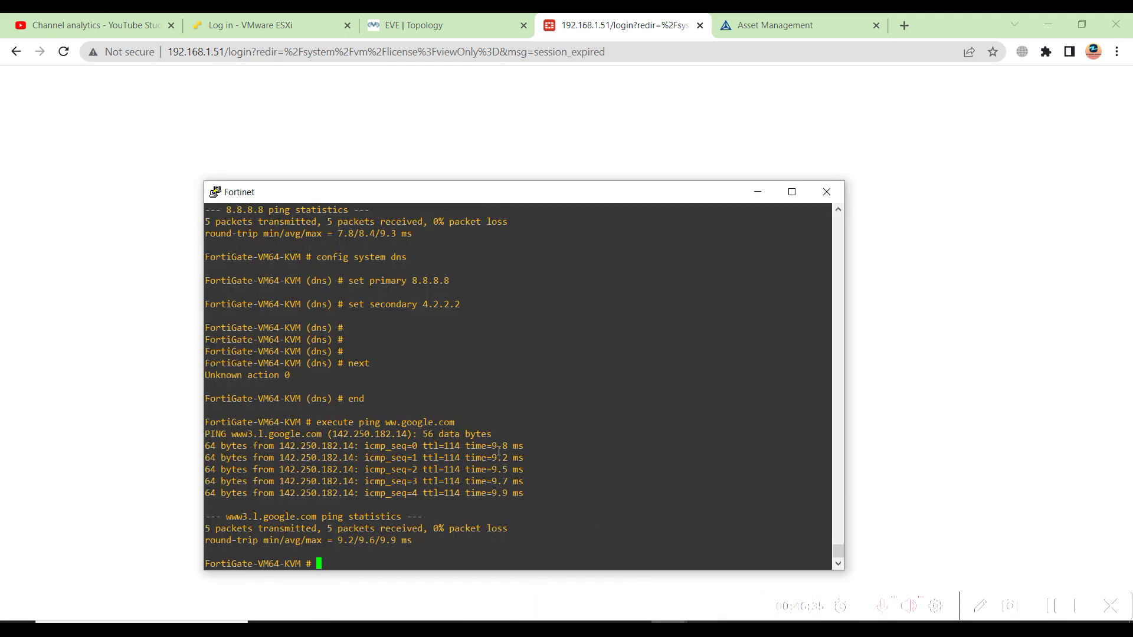
pyautogui.press('Up')
pyautogui.press('Return')
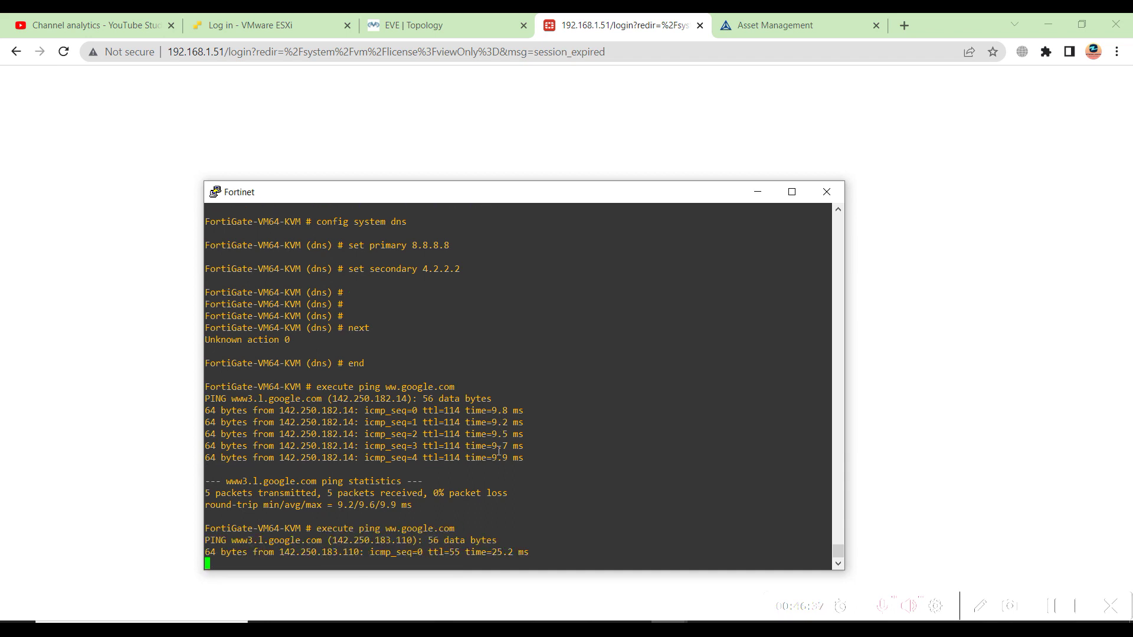
pyautogui.hotkey('ctrl', 'c')
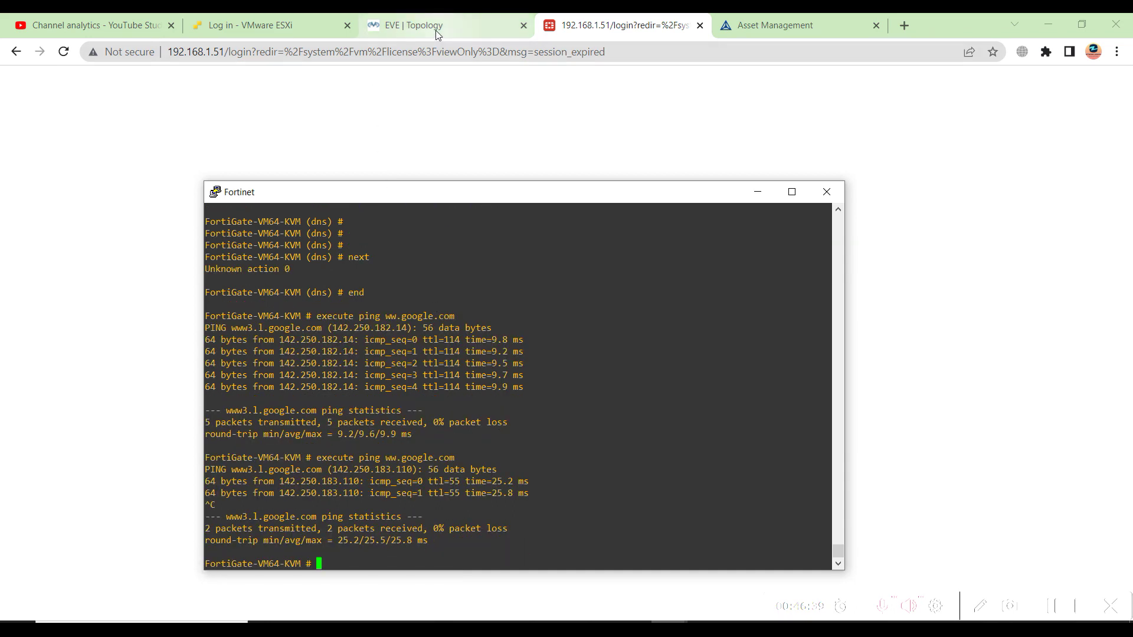
pyautogui.click(577, 26)
# Log back in to the FortiGate web interface as admin
pyautogui.click(508, 357)
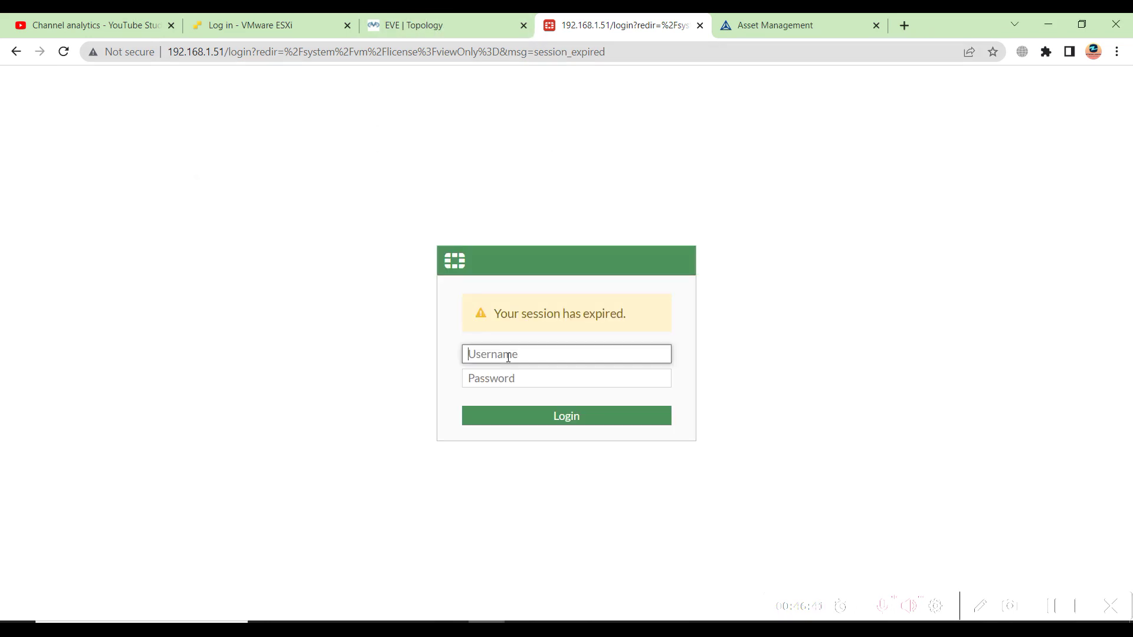
pyautogui.write('admin')
pyautogui.press('Tab')
pyautogui.write('•')
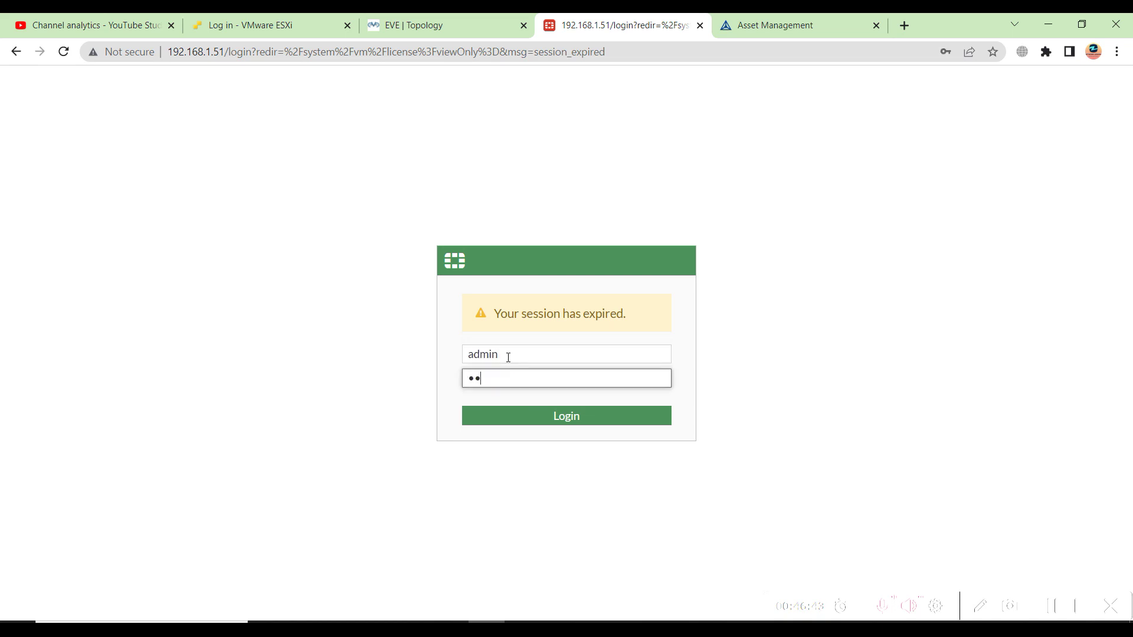
pyautogui.write('••••••••')
pyautogui.press('Return')
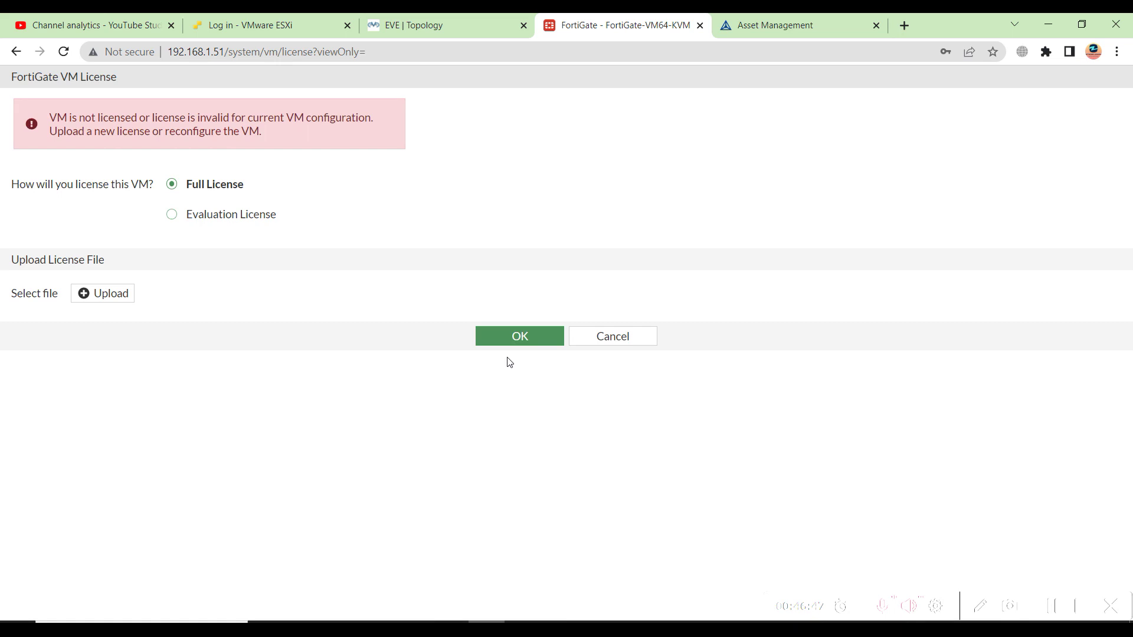
# Choose Evaluation License on the VM License page and start on the FortiCare email field
pyautogui.click(204, 215)
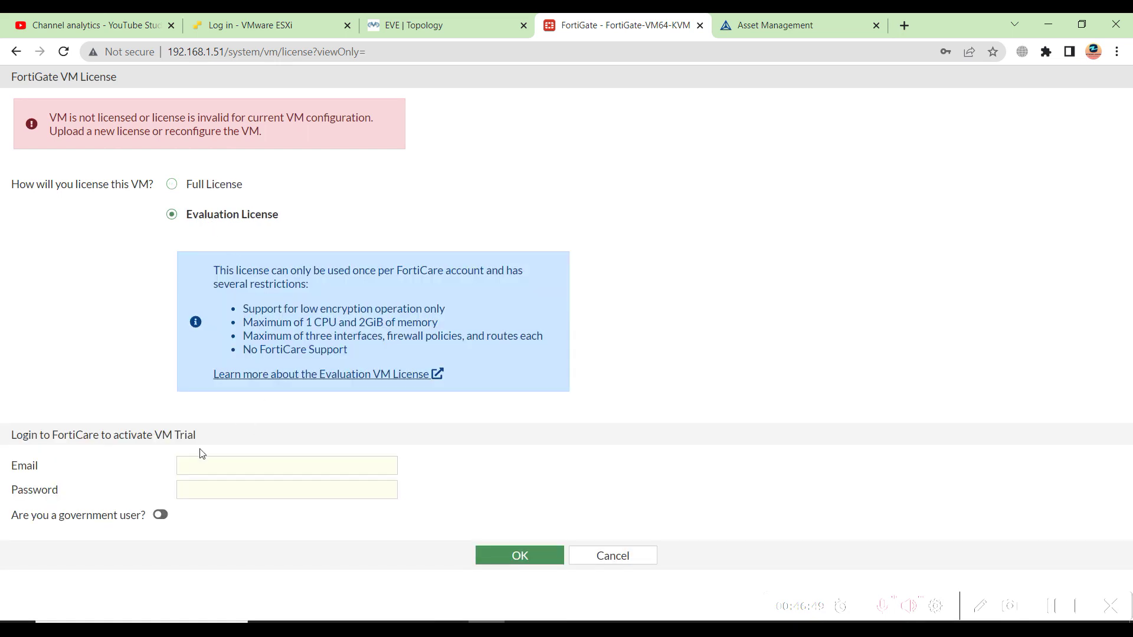
pyautogui.click(189, 464)
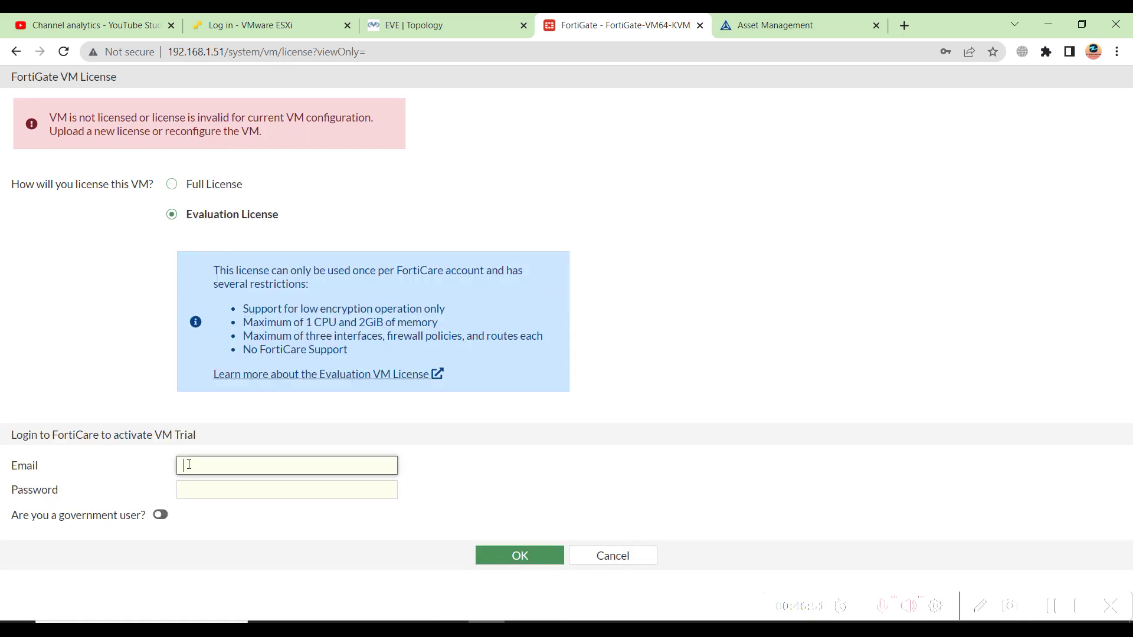
pyautogui.click(774, 32)
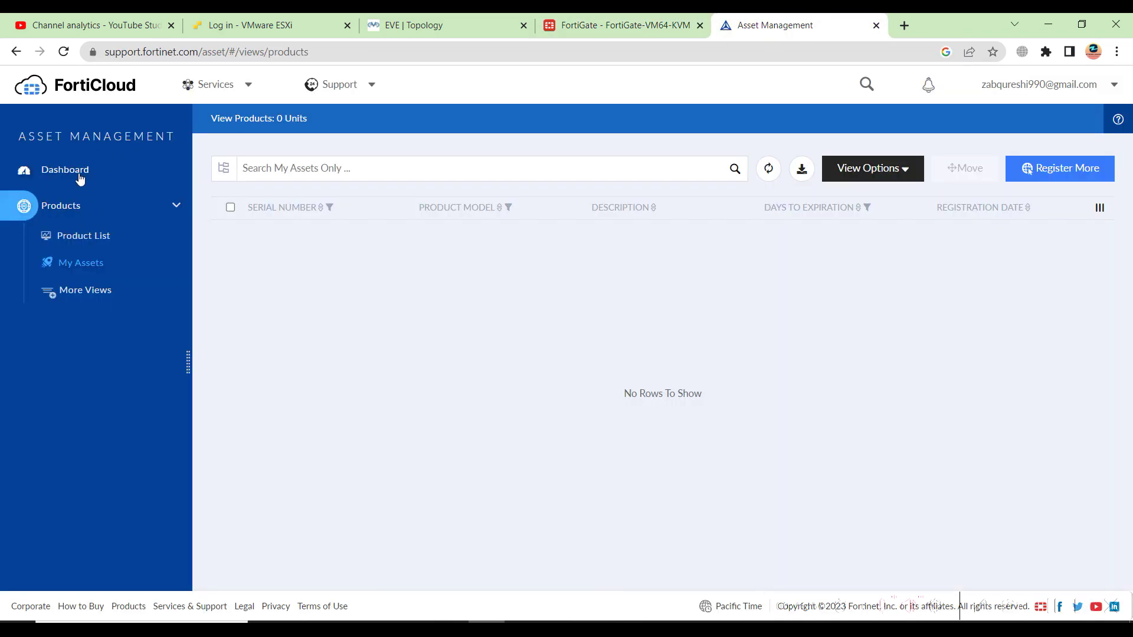
pyautogui.click(78, 176)
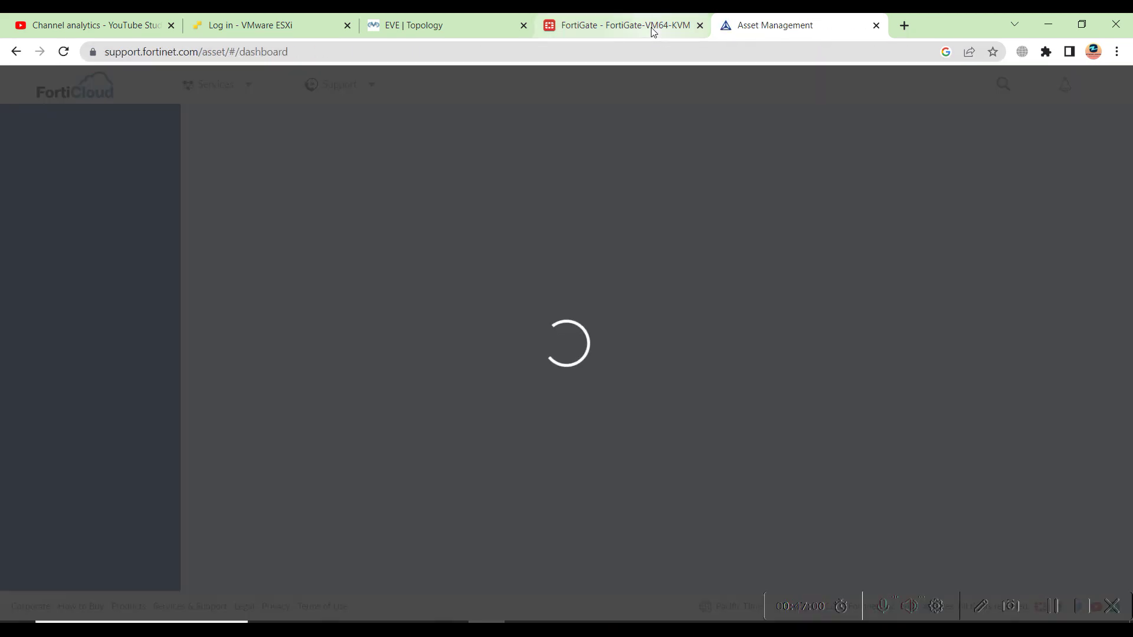
pyautogui.click(653, 31)
pyautogui.click(286, 468)
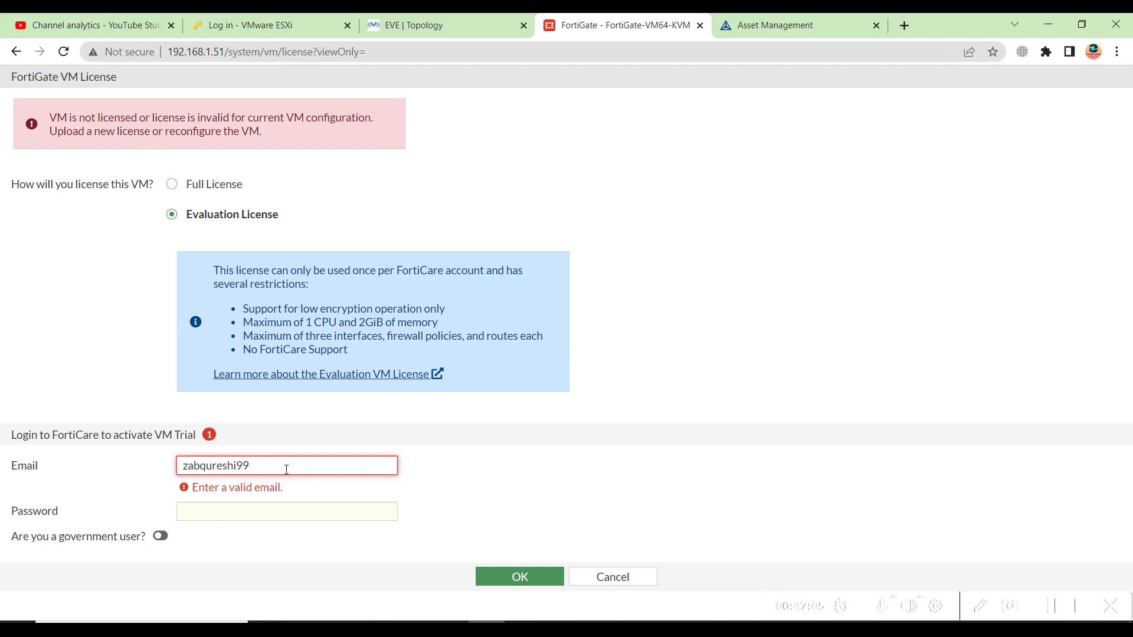
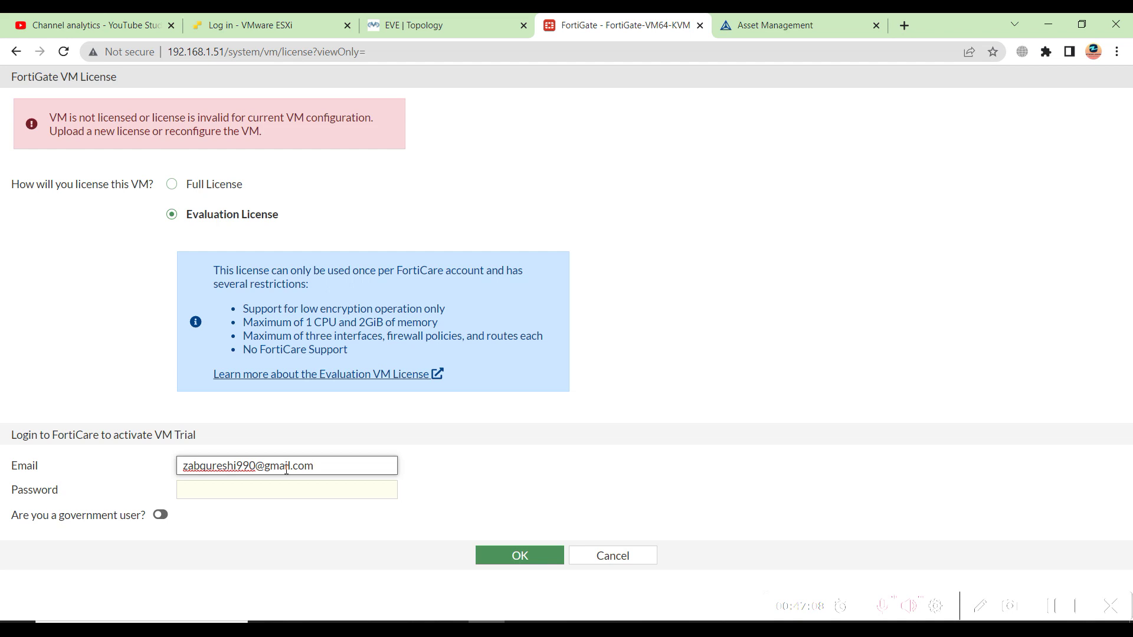
# Enter the FortiCare account e-mail and password and submit the evaluation license request
pyautogui.press('Tab')
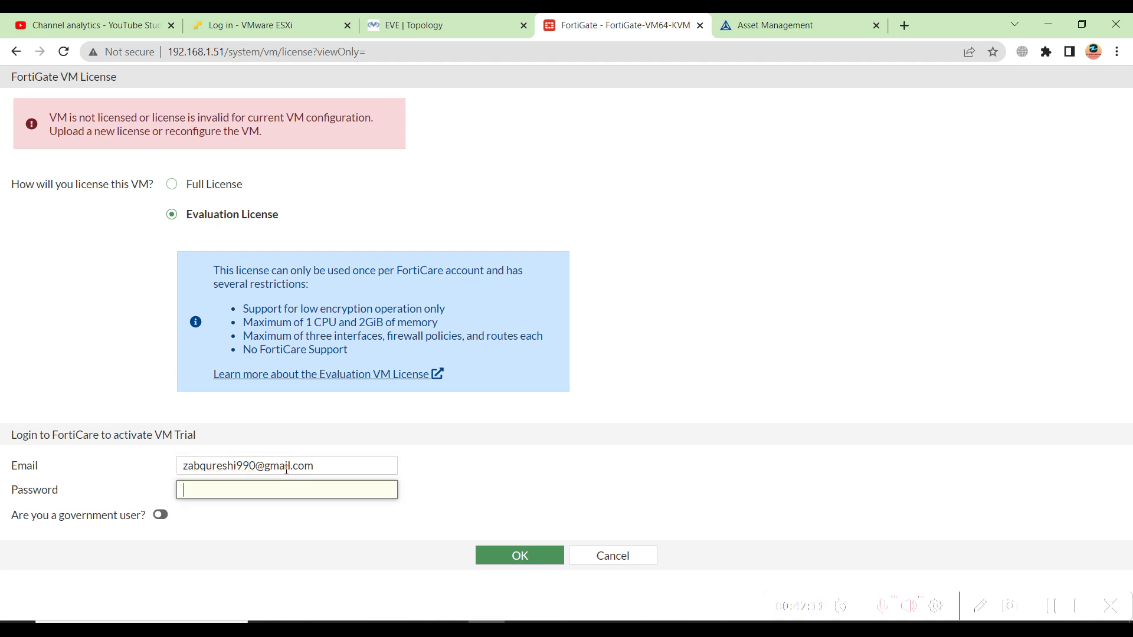
pyautogui.write('•••••••••')
pyautogui.press('Return')
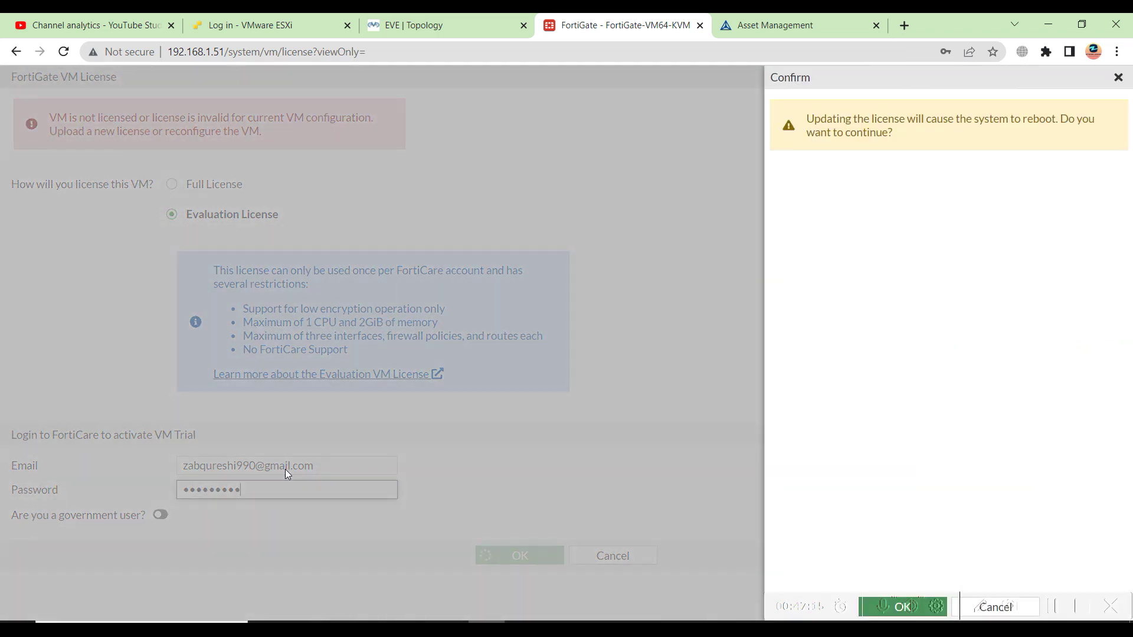
# Confirm the license update, letting FortiGate reboot
pyautogui.doubleClick(929, 19)
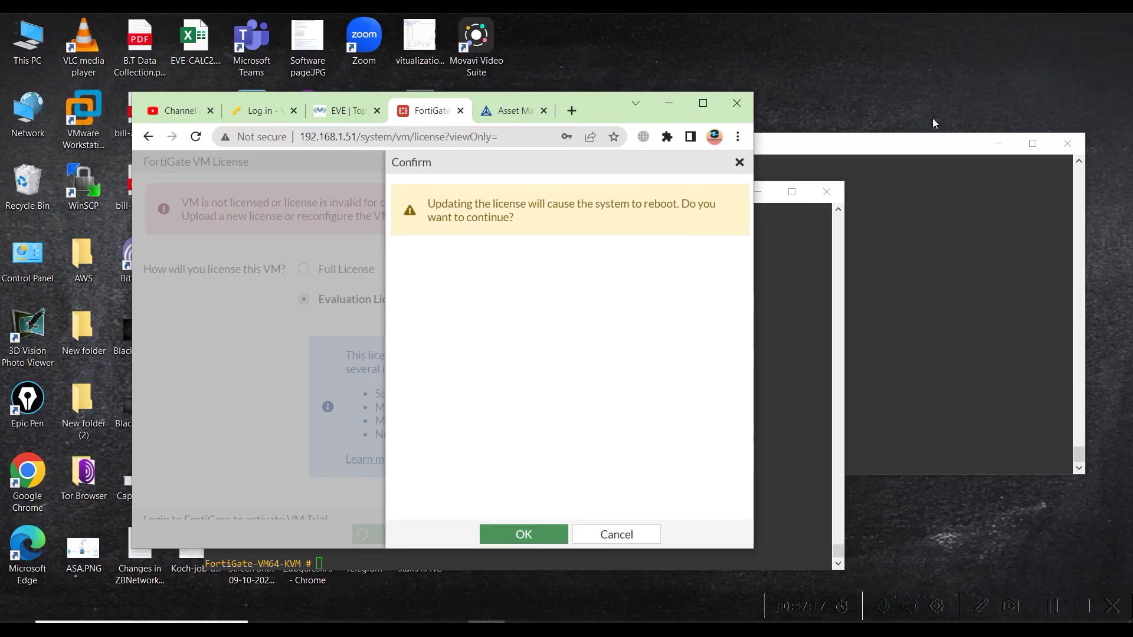
pyautogui.click(521, 535)
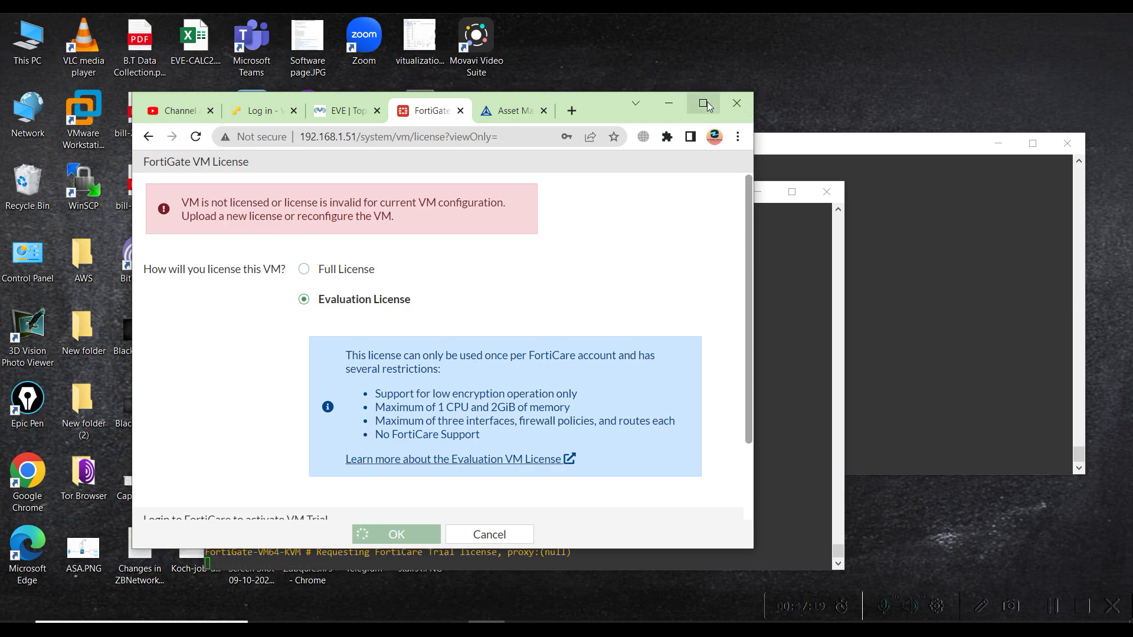
pyautogui.click(702, 103)
# Check the trial license request message in the console and the FortiCloud dashboard
pyautogui.click(768, 29)
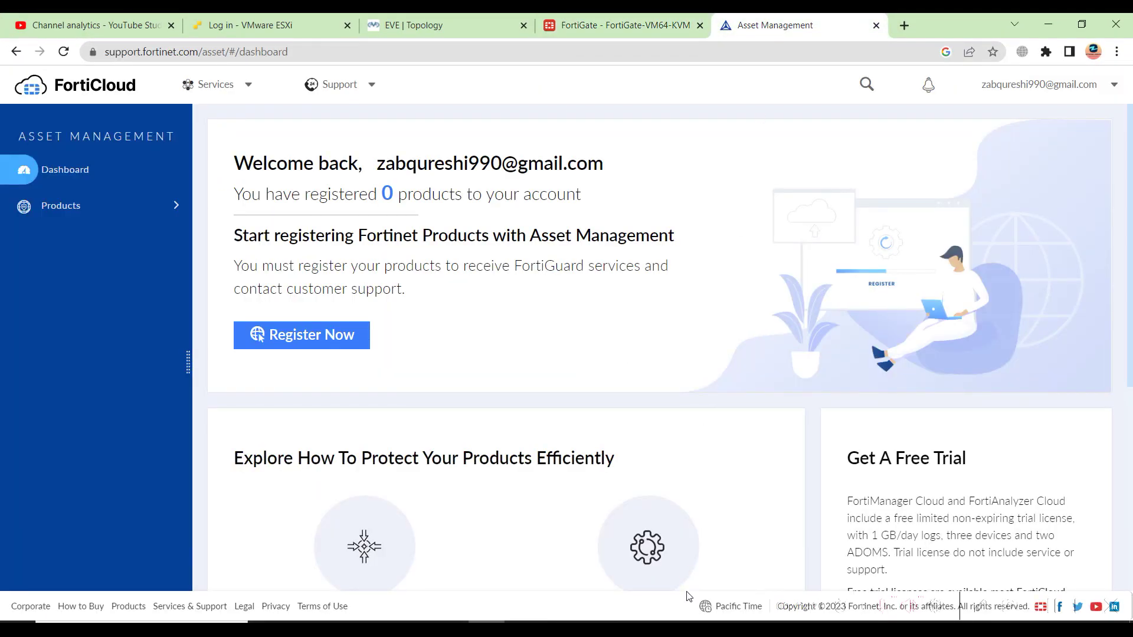
pyautogui.click(560, 531)
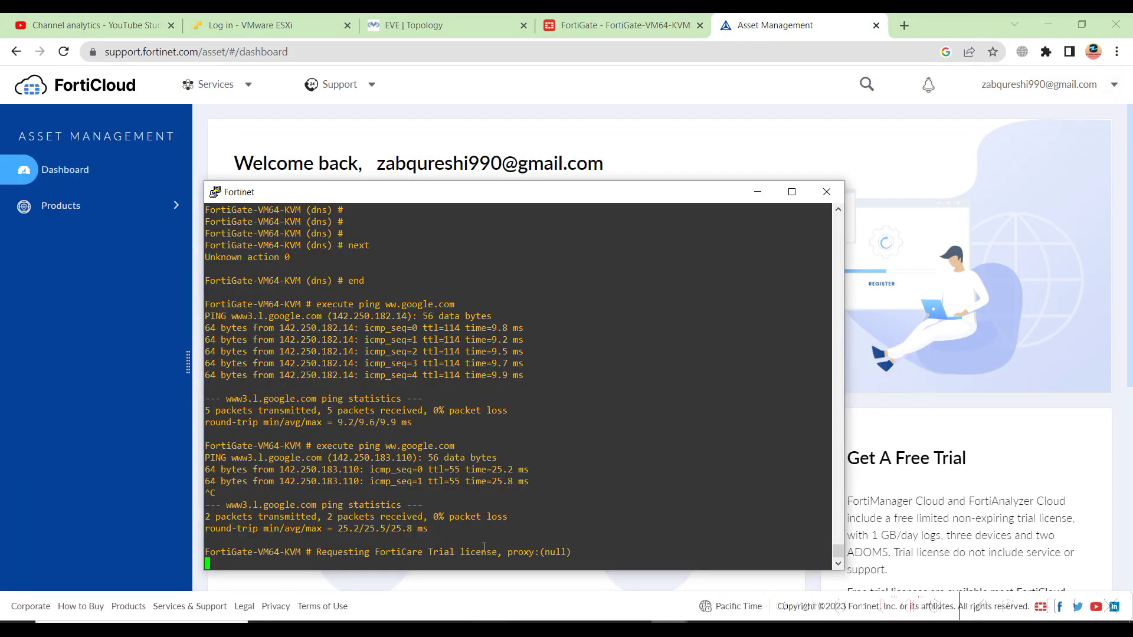
pyautogui.moveTo(329, 550); pyautogui.dragTo(551, 557)
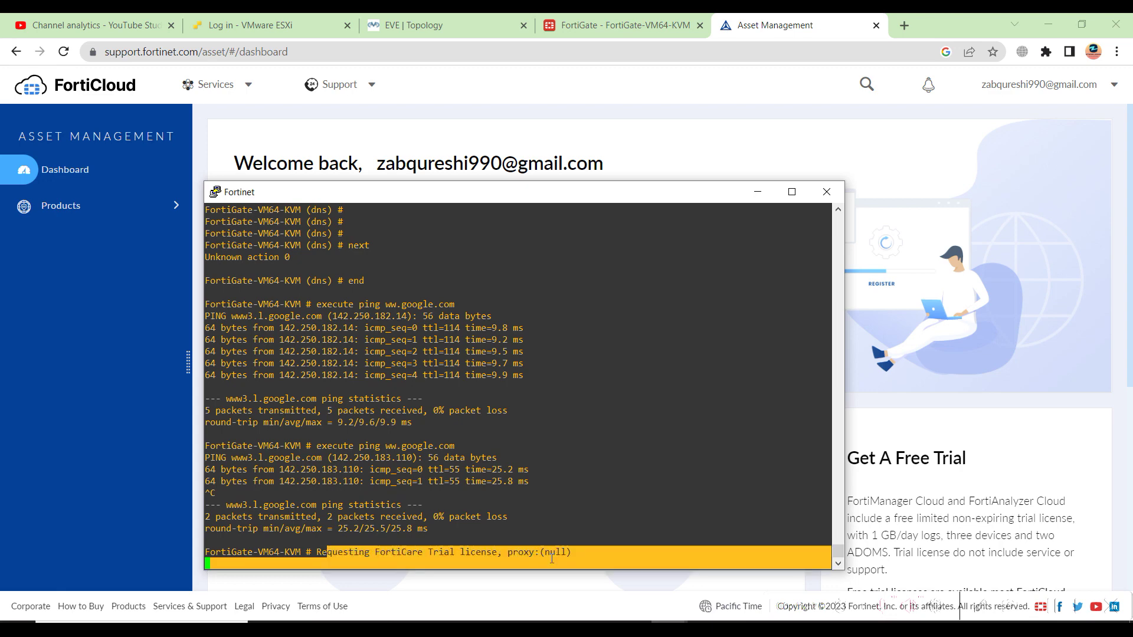
pyautogui.click(94, 319)
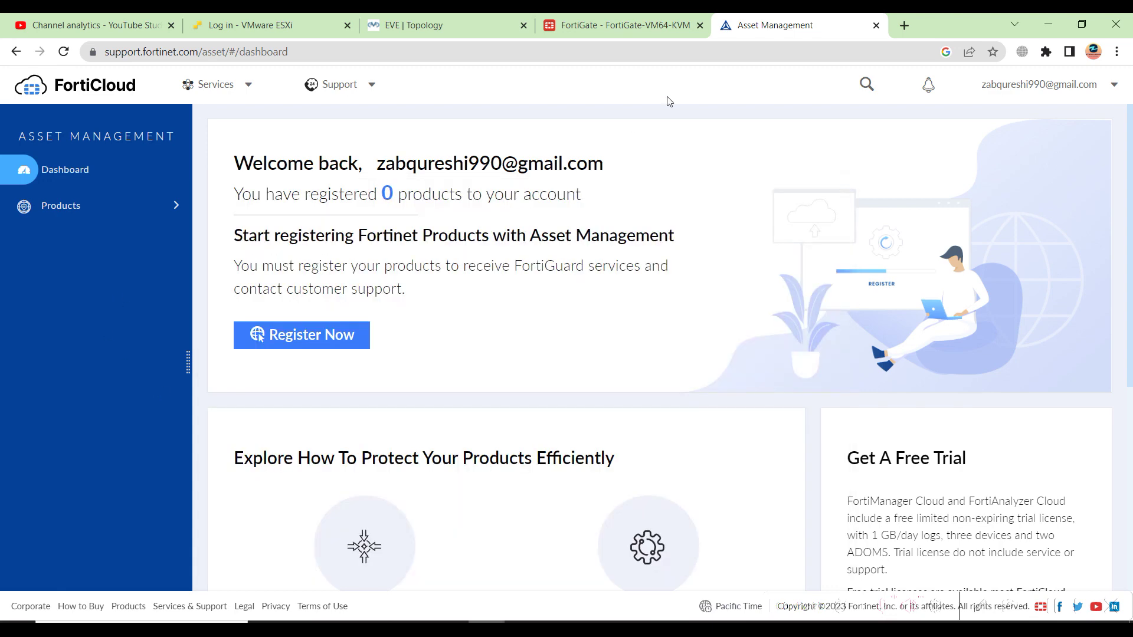
pyautogui.click(649, 23)
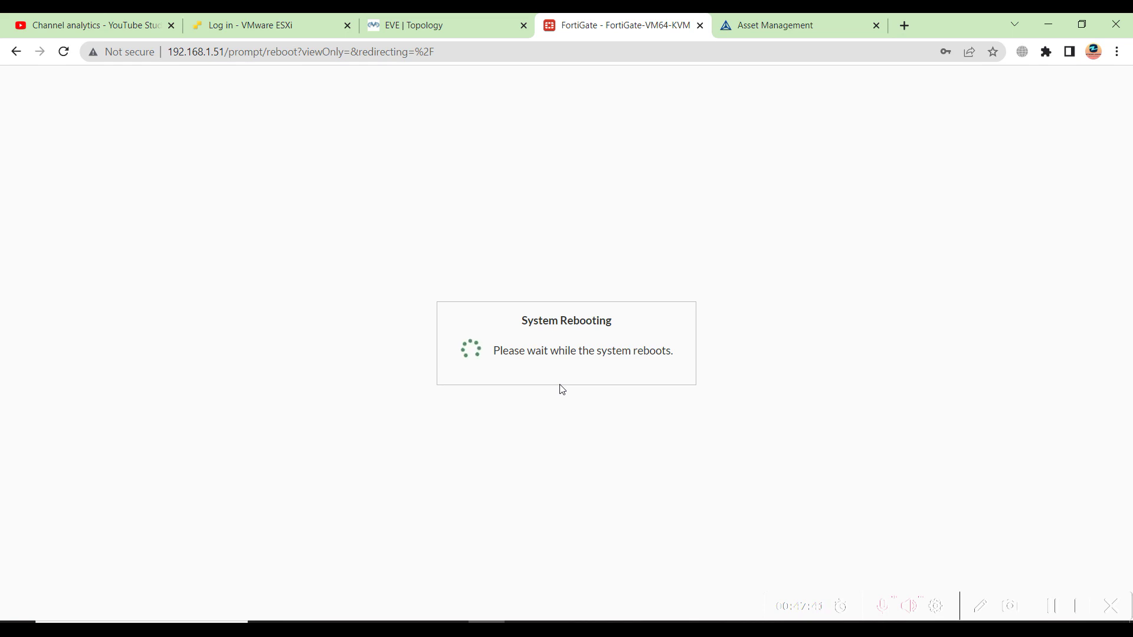
# View the FortiCloud Products list showing the registered FortiGate VM Trial unit
pyautogui.click(810, 22)
pyautogui.click(56, 207)
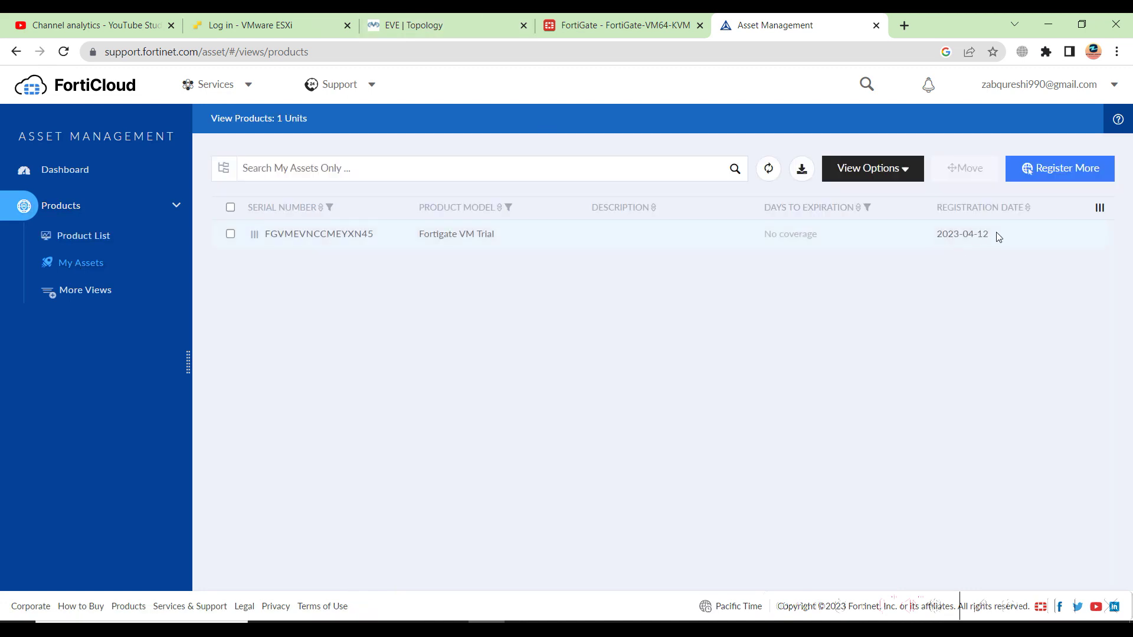
# Match the FortiGate VM Trial asset dated 2023-04-12 against the console's boot serial number
pyautogui.moveTo(998, 236); pyautogui.dragTo(931, 244)
pyautogui.moveTo(511, 239); pyautogui.dragTo(295, 262)
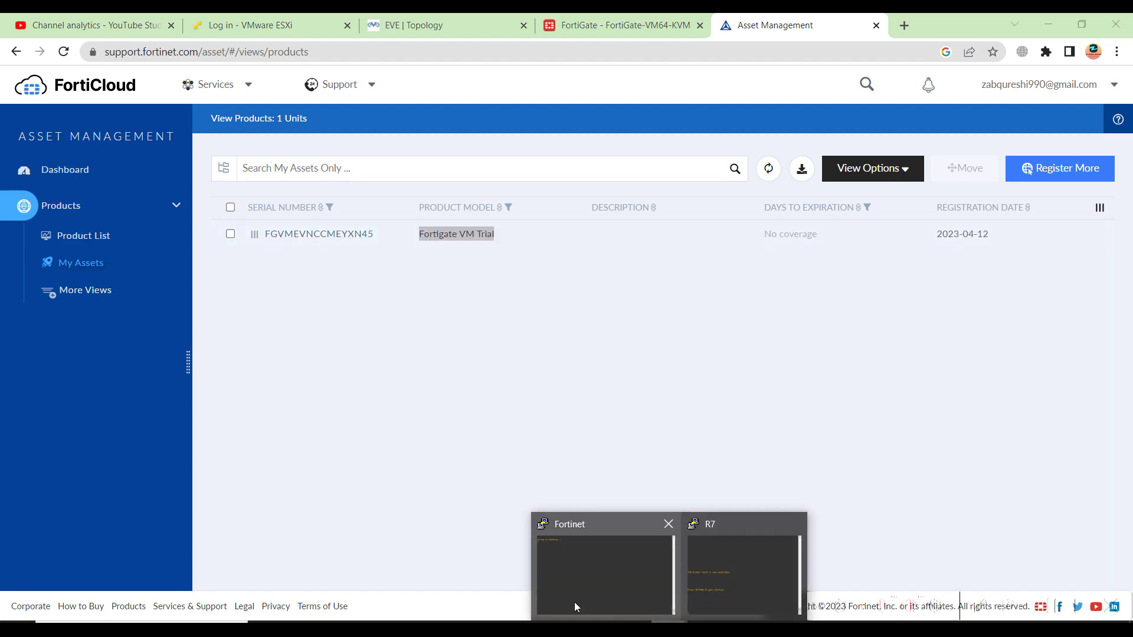
pyautogui.click(576, 602)
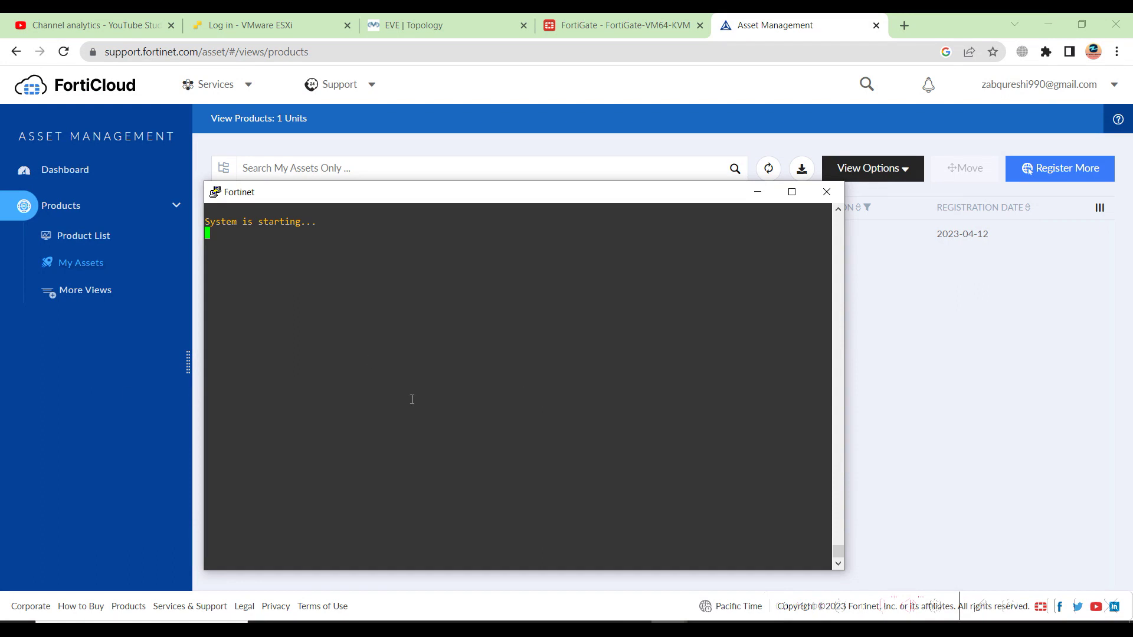
pyautogui.moveTo(510, 187); pyautogui.dragTo(523, 276)
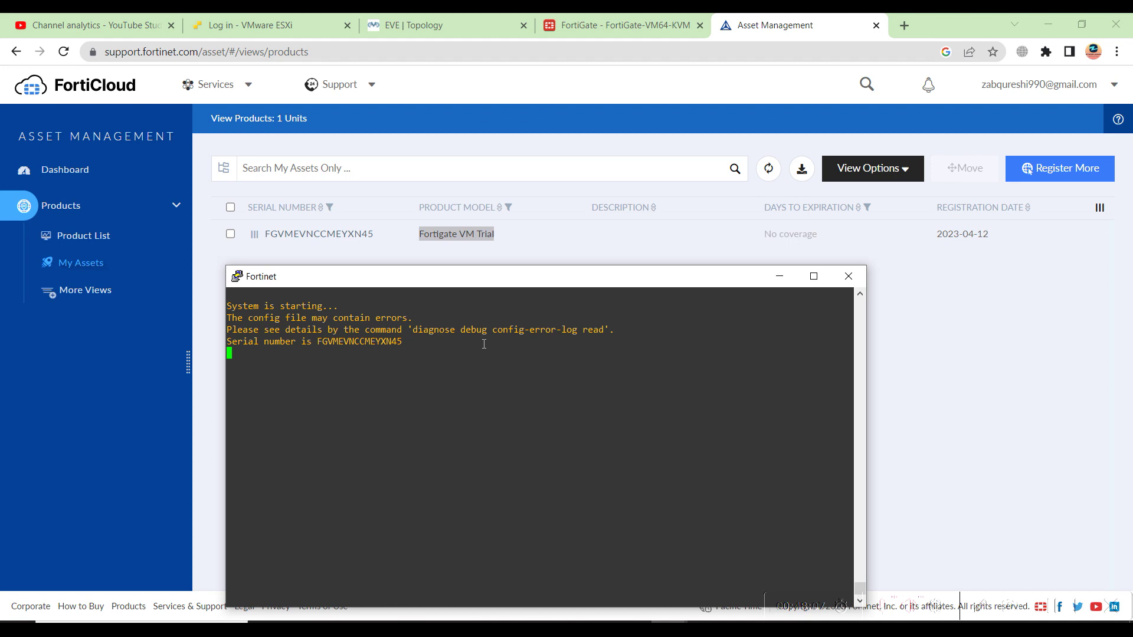
pyautogui.moveTo(407, 342); pyautogui.dragTo(329, 342)
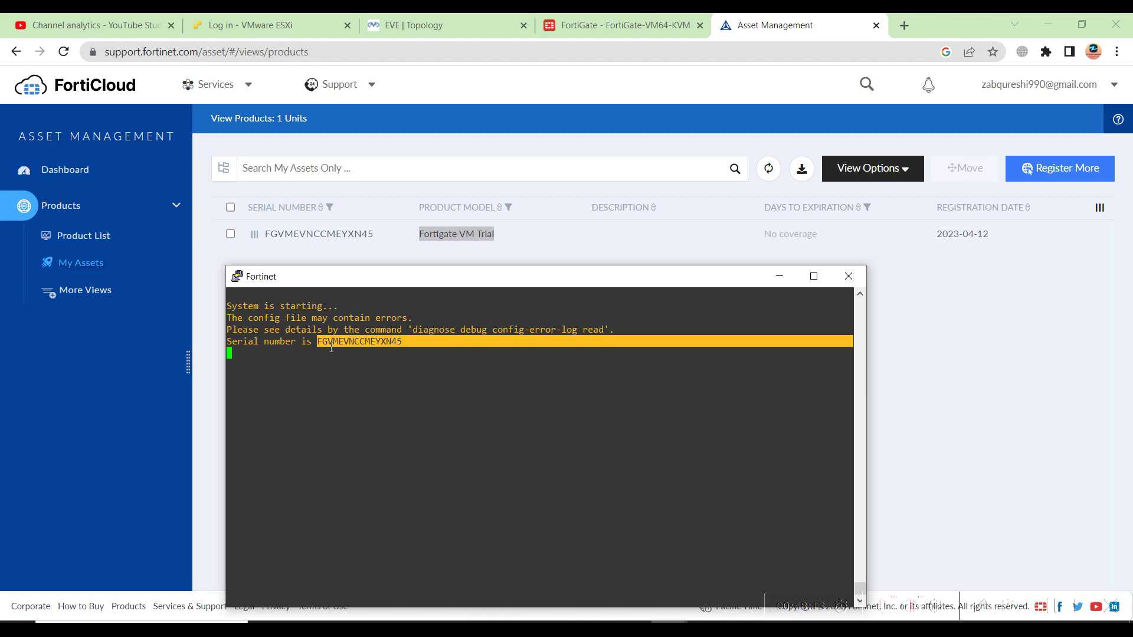
pyautogui.moveTo(386, 287); pyautogui.dragTo(406, 258)
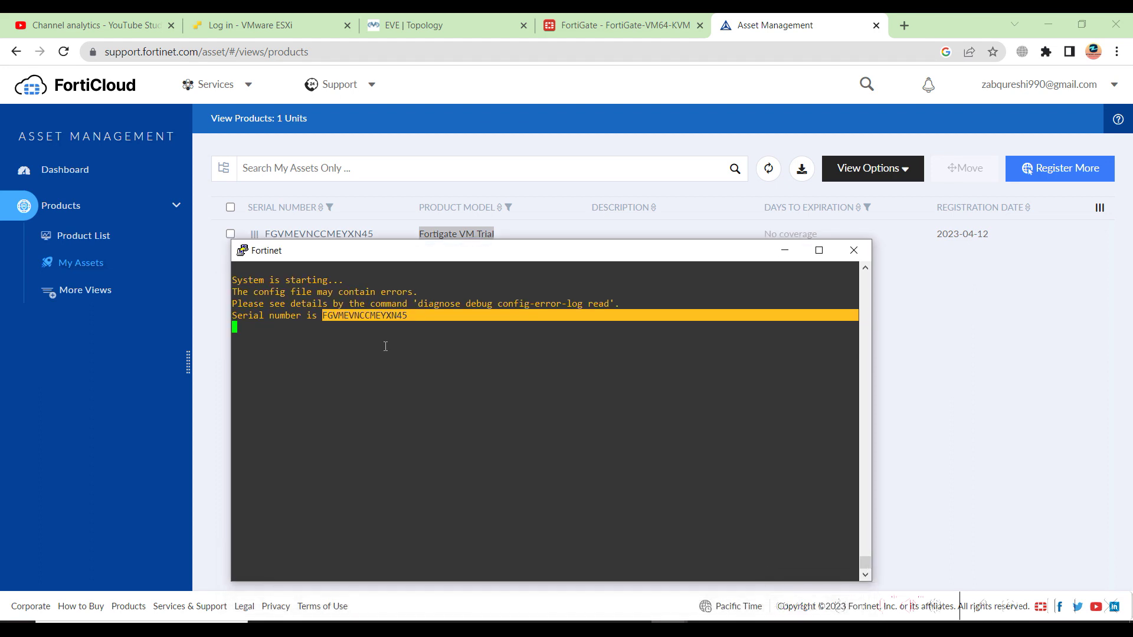
pyautogui.click(605, 31)
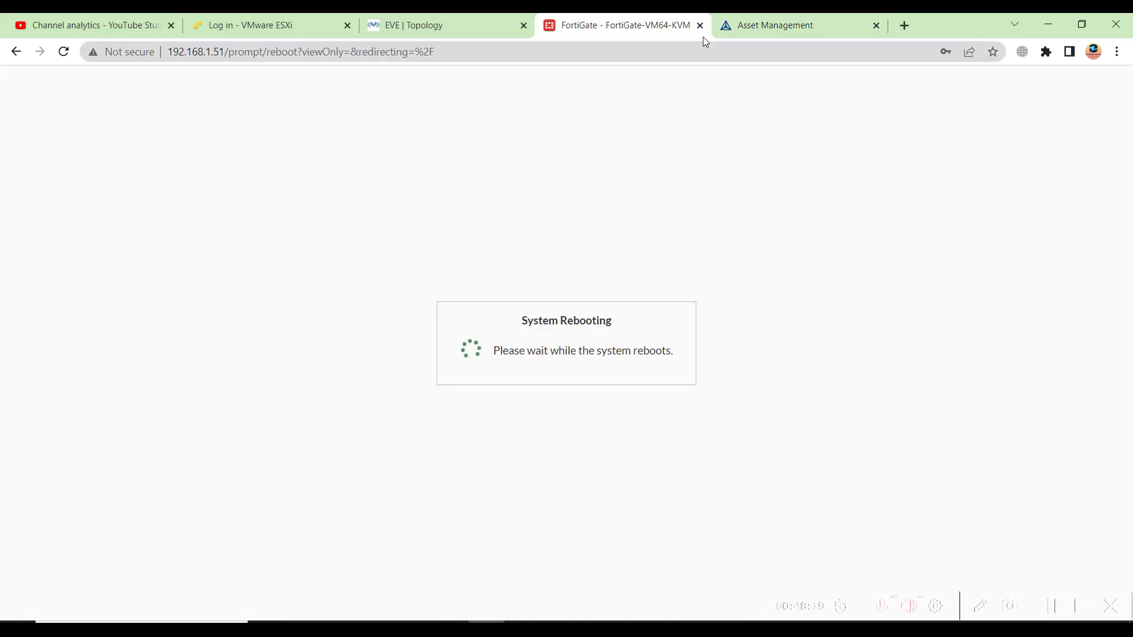
# Log back in as admin with the account password and begin the FortiGate Setup wizard
pyautogui.moveTo(669, 629)
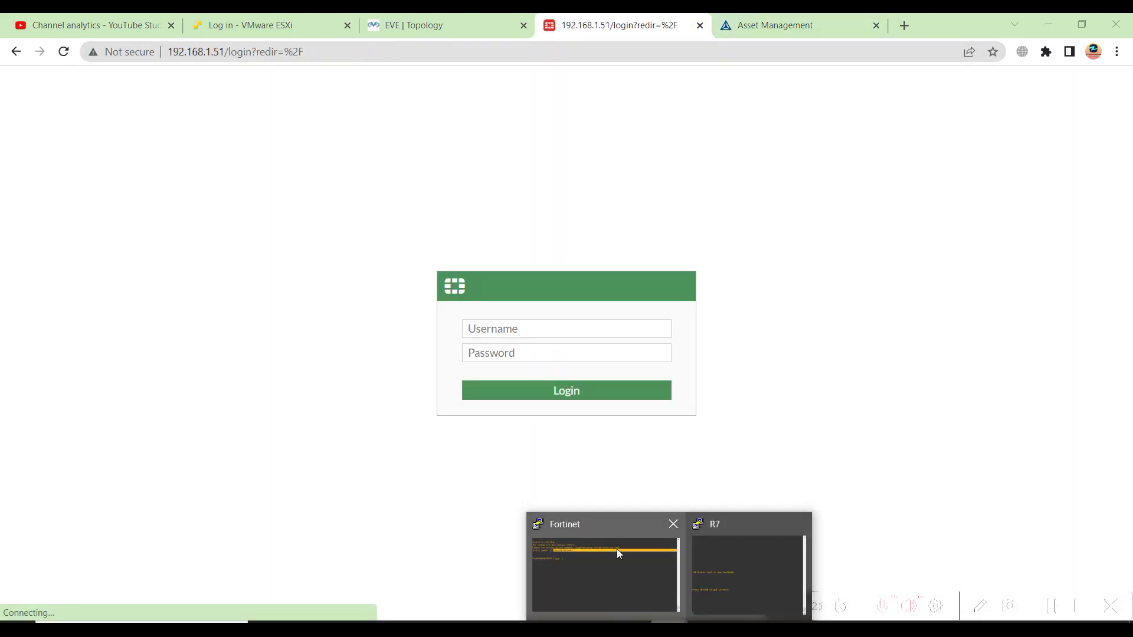
pyautogui.click(519, 331)
pyautogui.press('Tab')
pyautogui.press('Return')
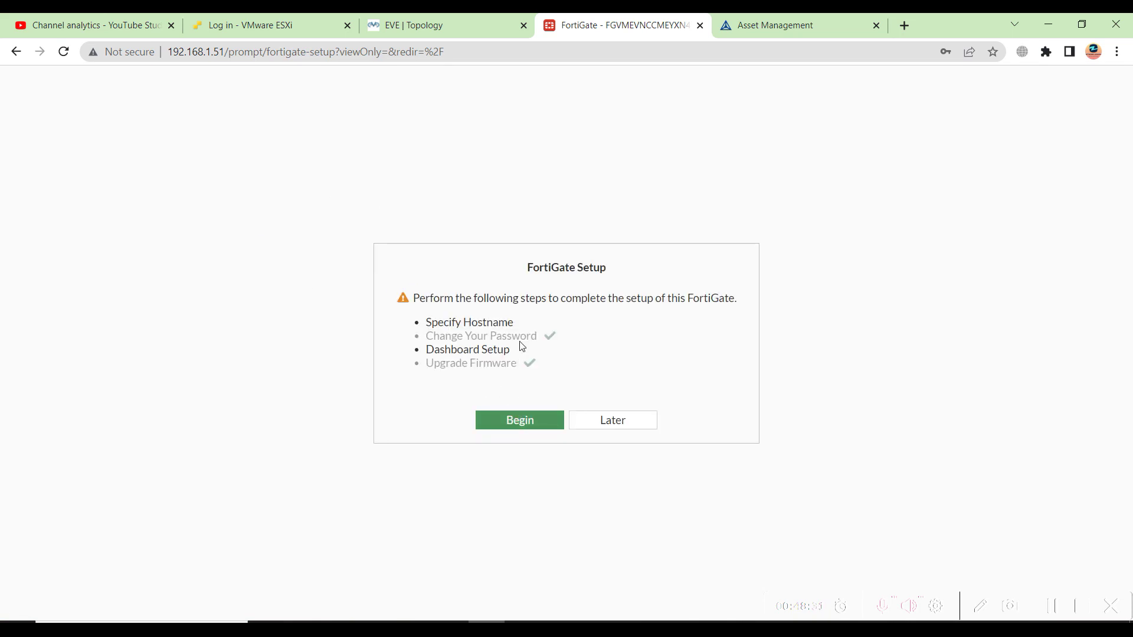
pyautogui.click(530, 422)
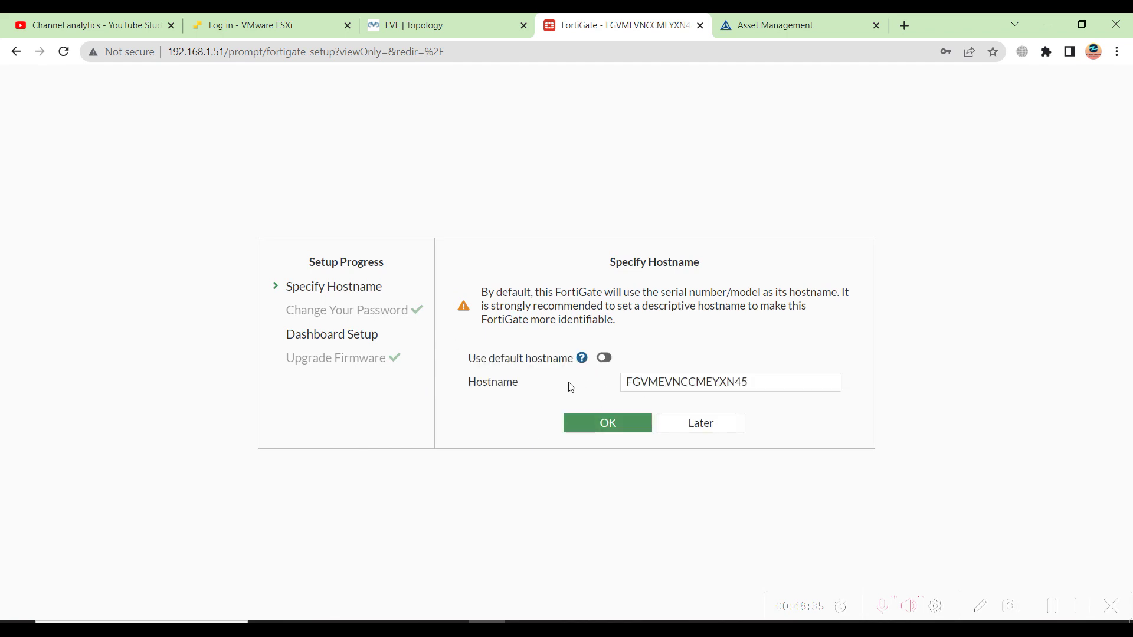
# Replace the serial-number hostname with DC-FW-1 and accept the Optimal dashboard set
pyautogui.click(729, 382)
pyautogui.doubleClick(728, 382)
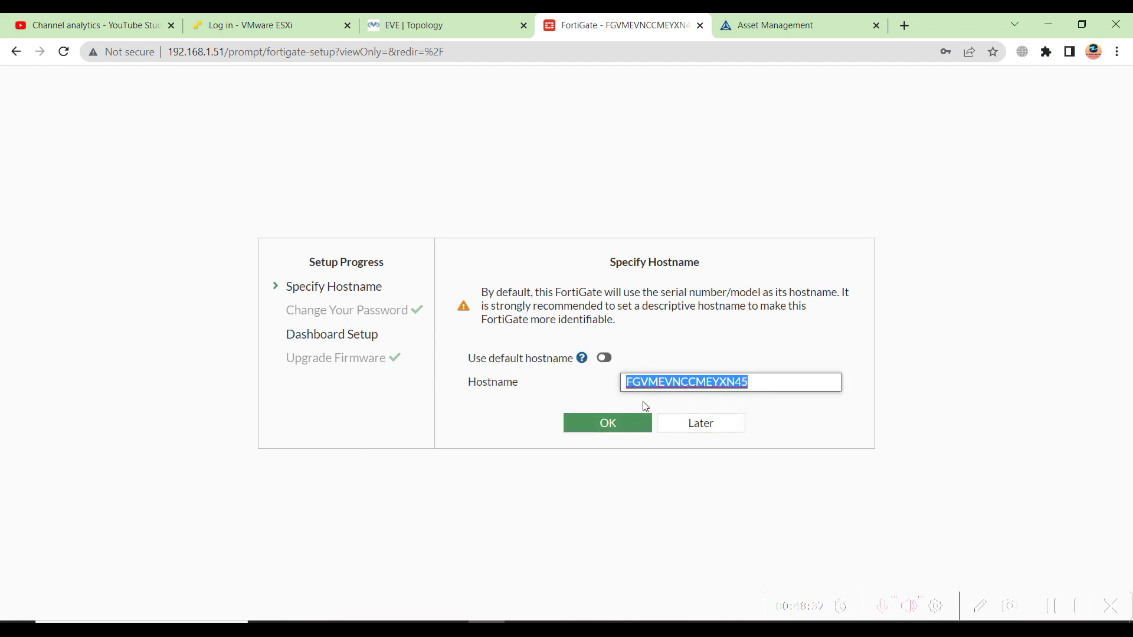
pyautogui.write('FW')
pyautogui.press('BackSpace')
pyautogui.press('BackSpace')
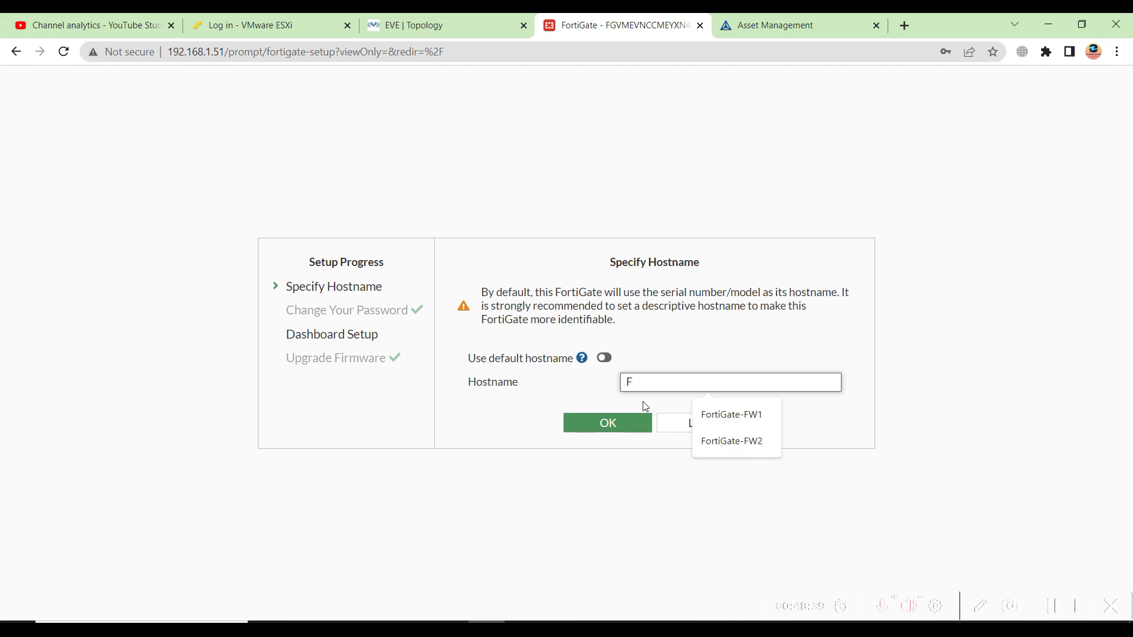
pyautogui.write('DC-FW-1')
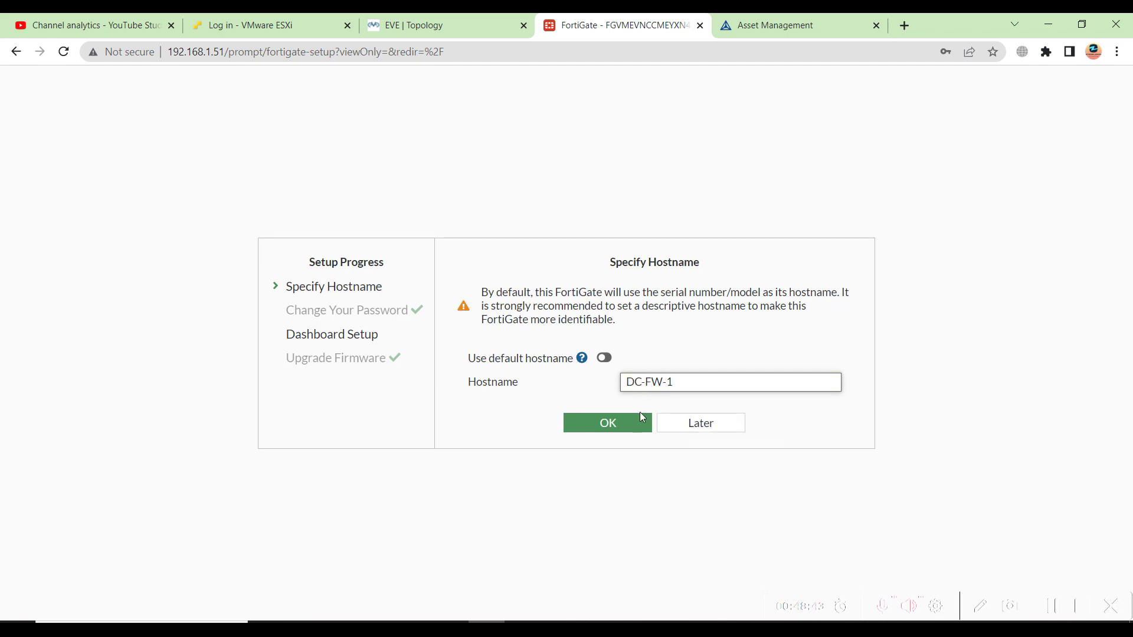
pyautogui.click(640, 416)
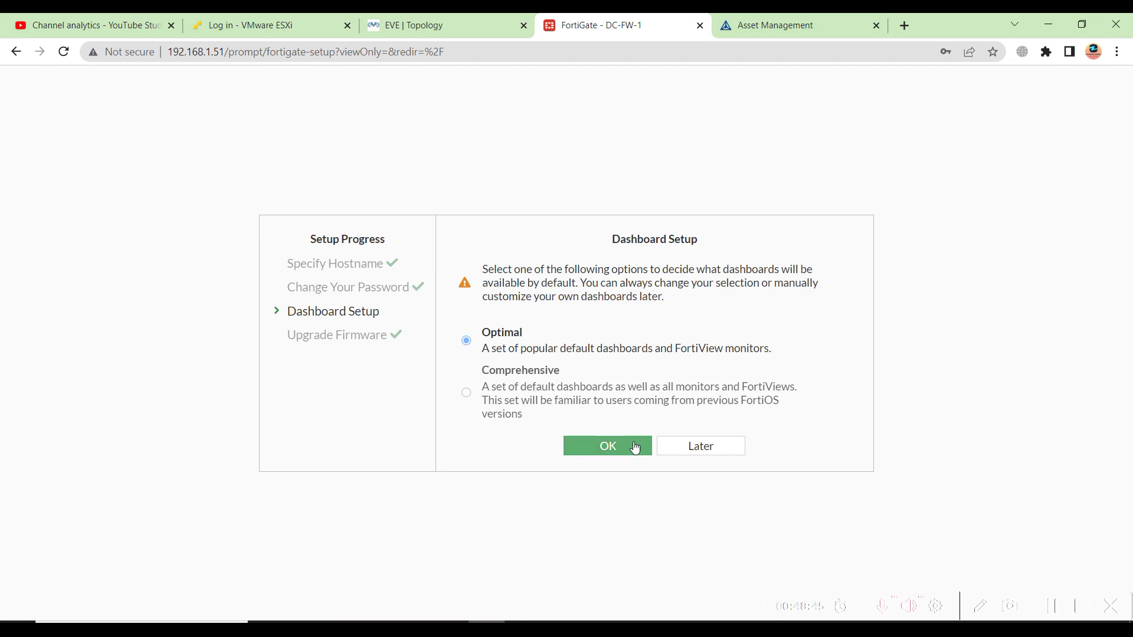
pyautogui.click(634, 447)
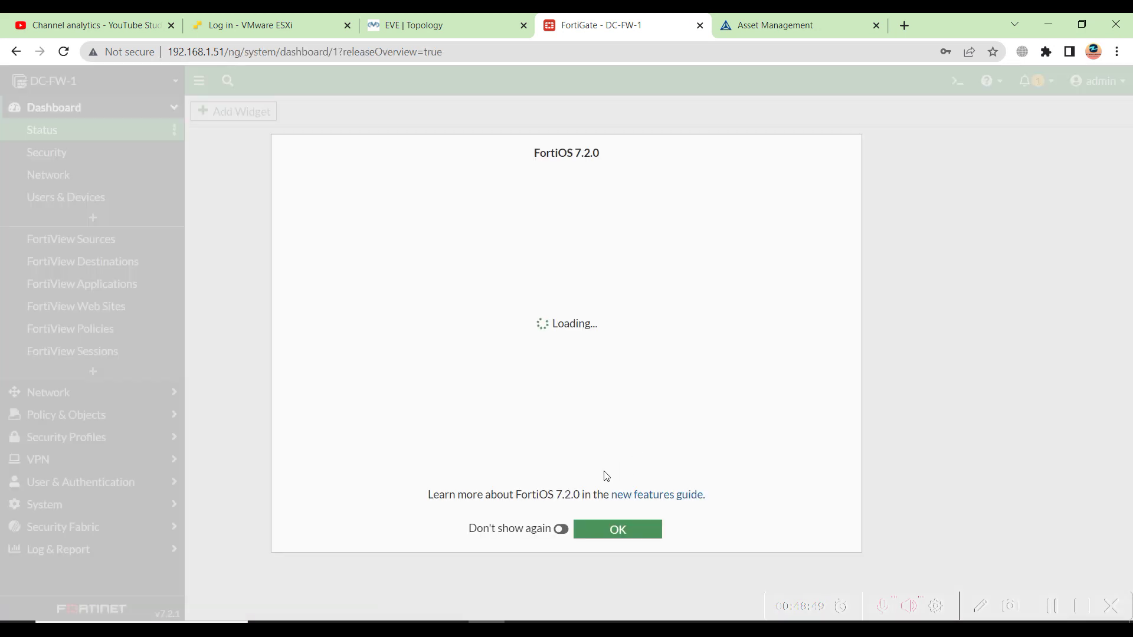
# Dismiss the FortiOS 7.2.0 overview and go to Network > Interfaces
pyautogui.click(592, 534)
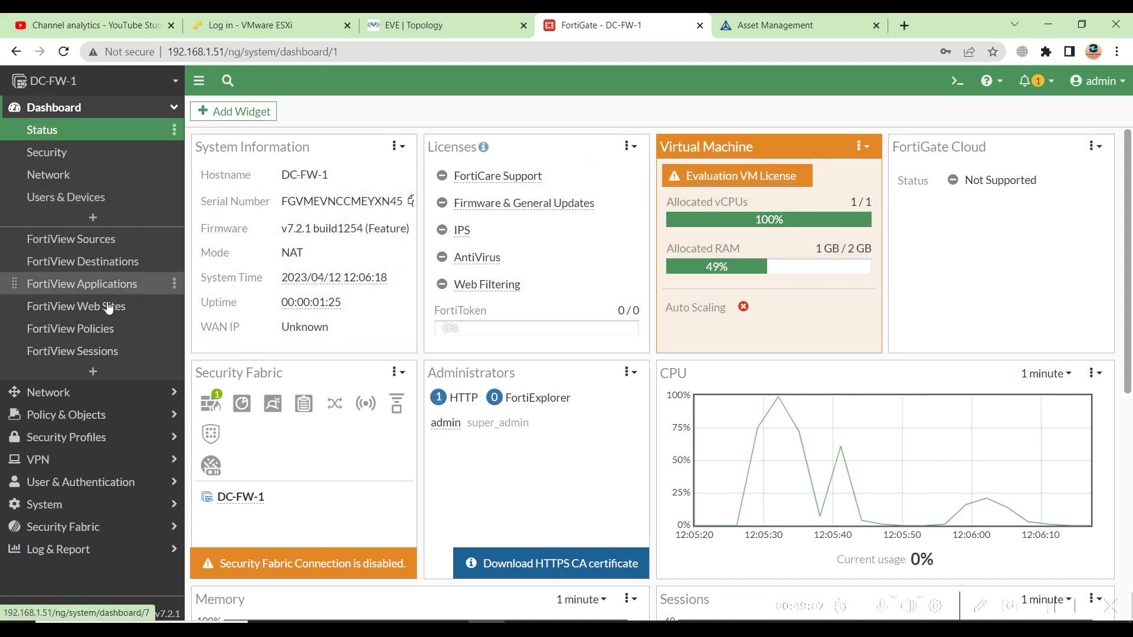
pyautogui.click(96, 394)
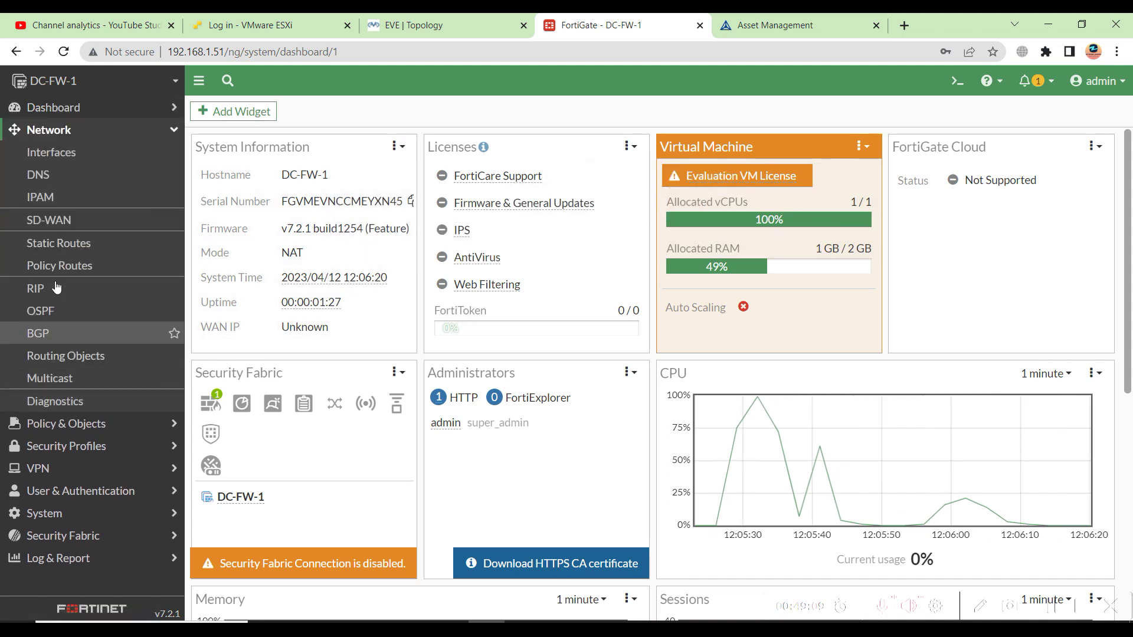
pyautogui.click(79, 132)
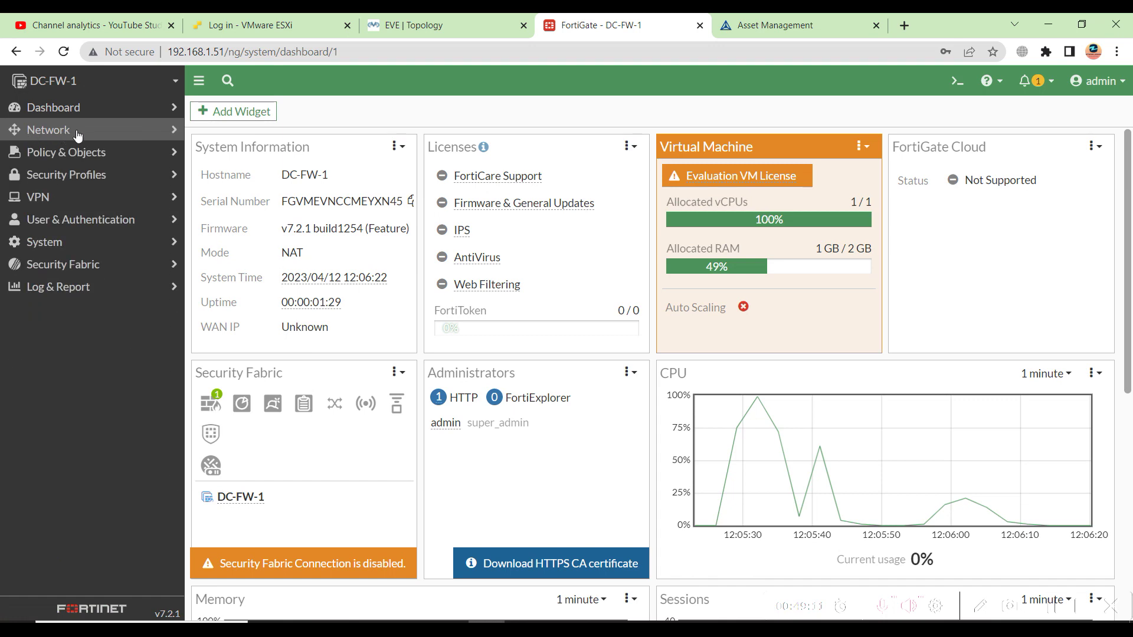
pyautogui.click(76, 131)
pyautogui.click(56, 155)
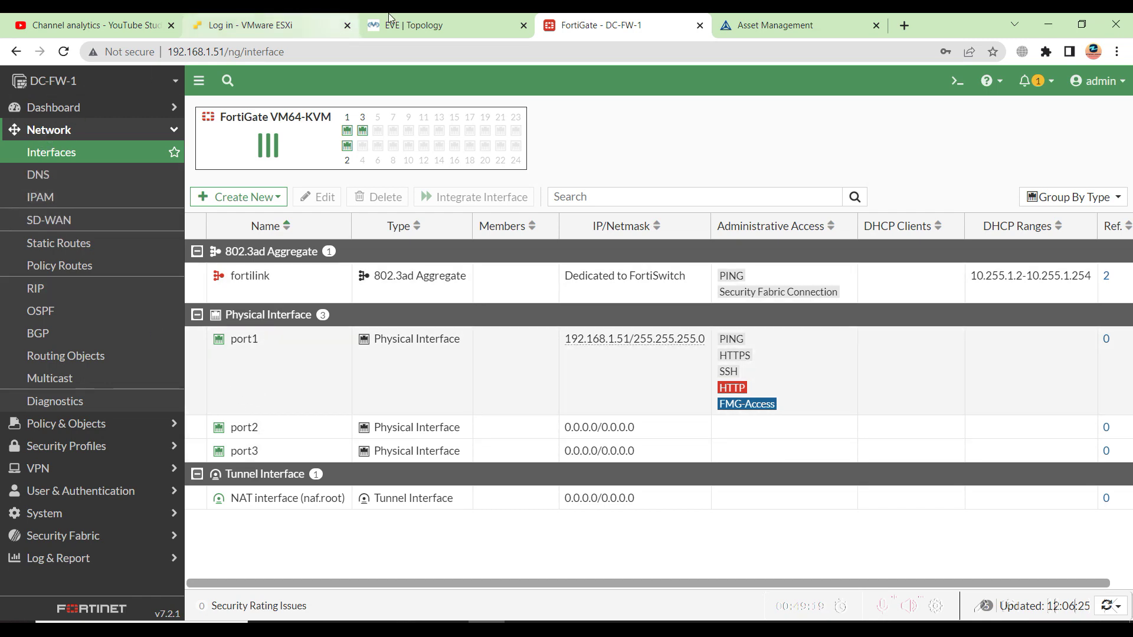
pyautogui.click(425, 25)
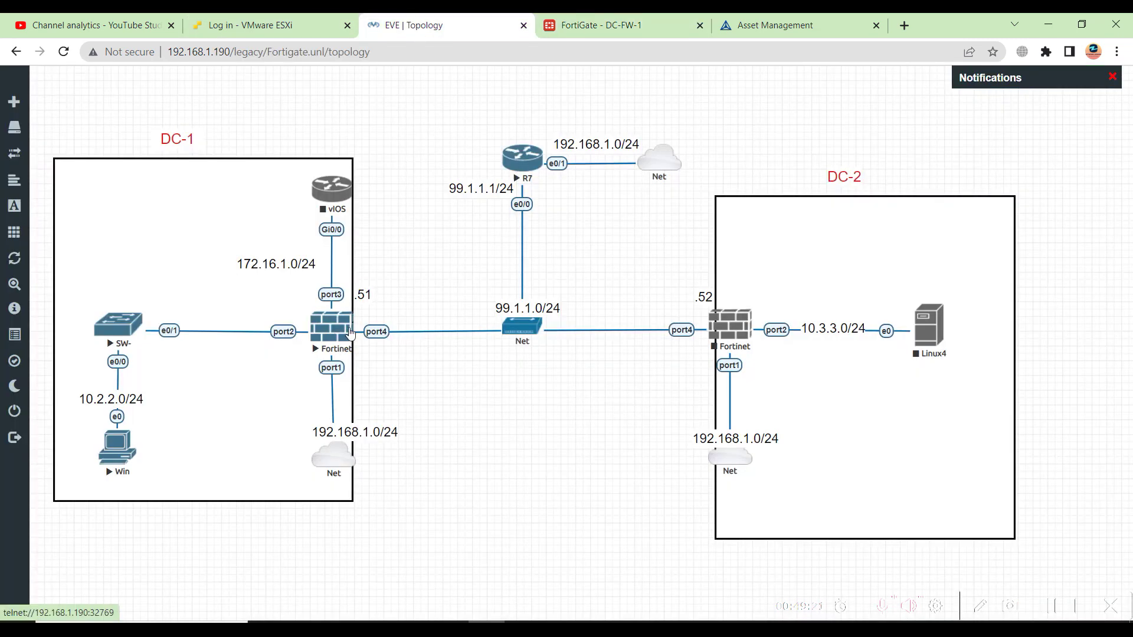
pyautogui.click(635, 24)
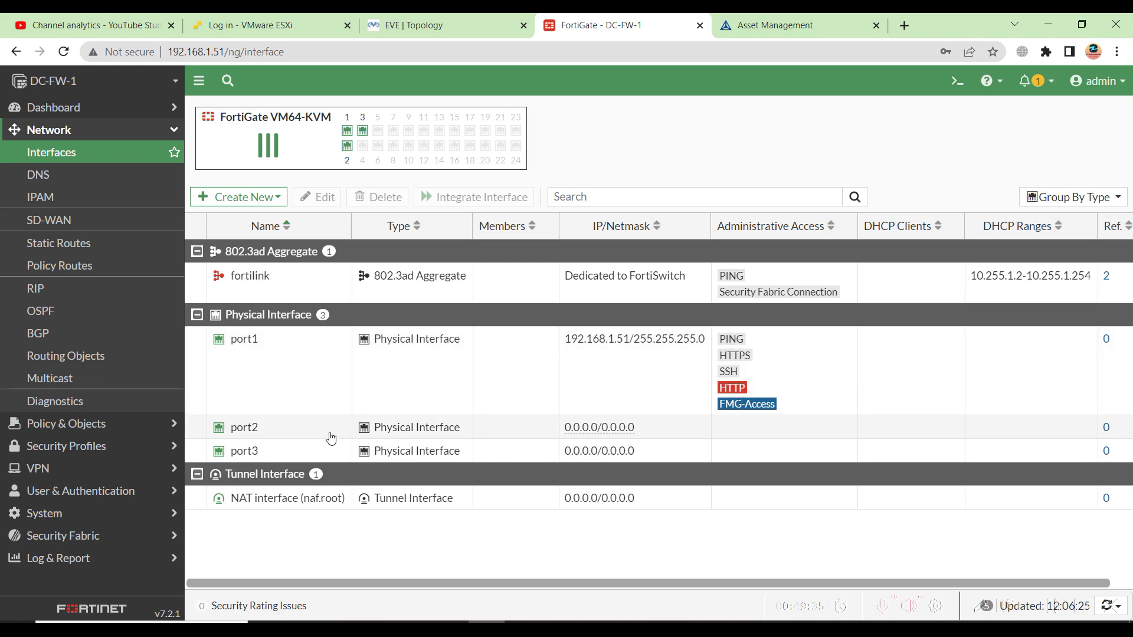
pyautogui.click(329, 437)
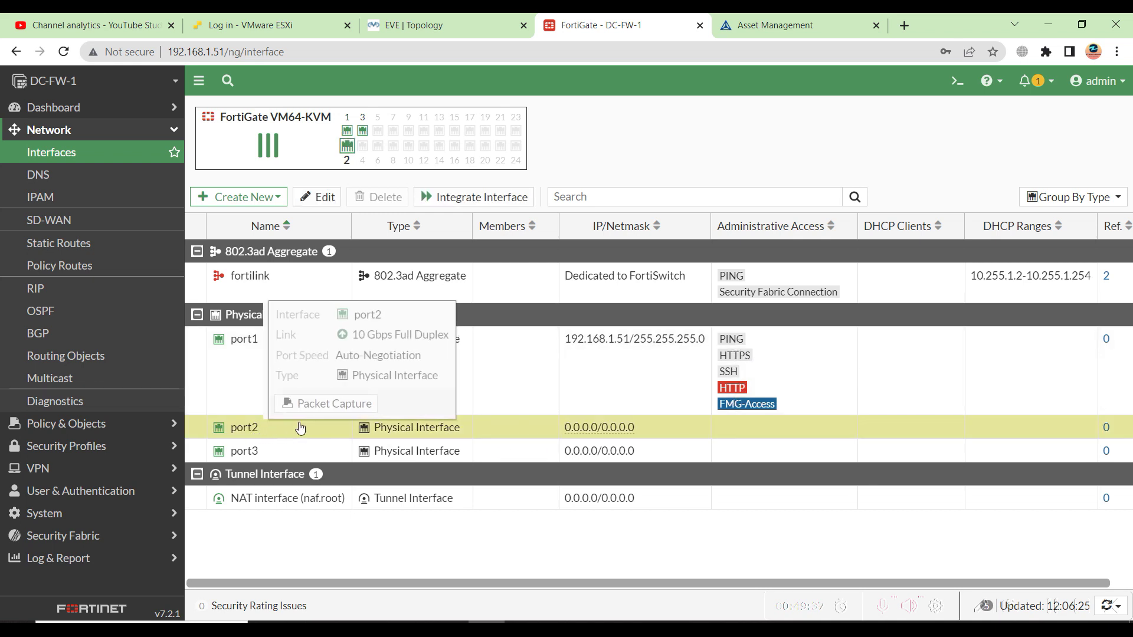
pyautogui.moveTo(252, 452)
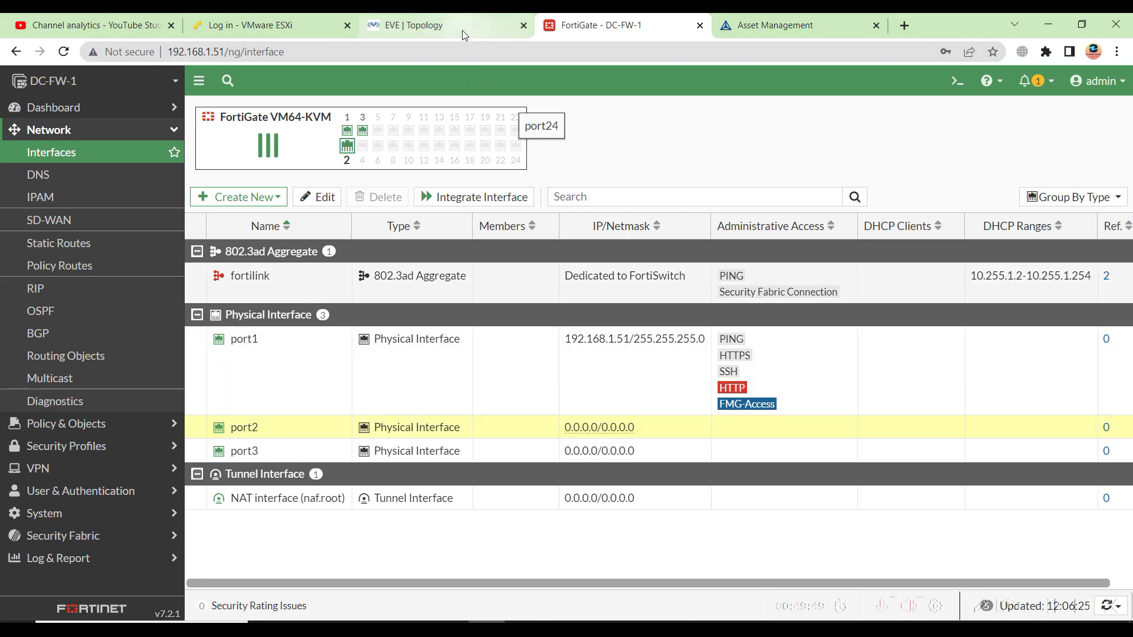
pyautogui.moveTo(462, 30)
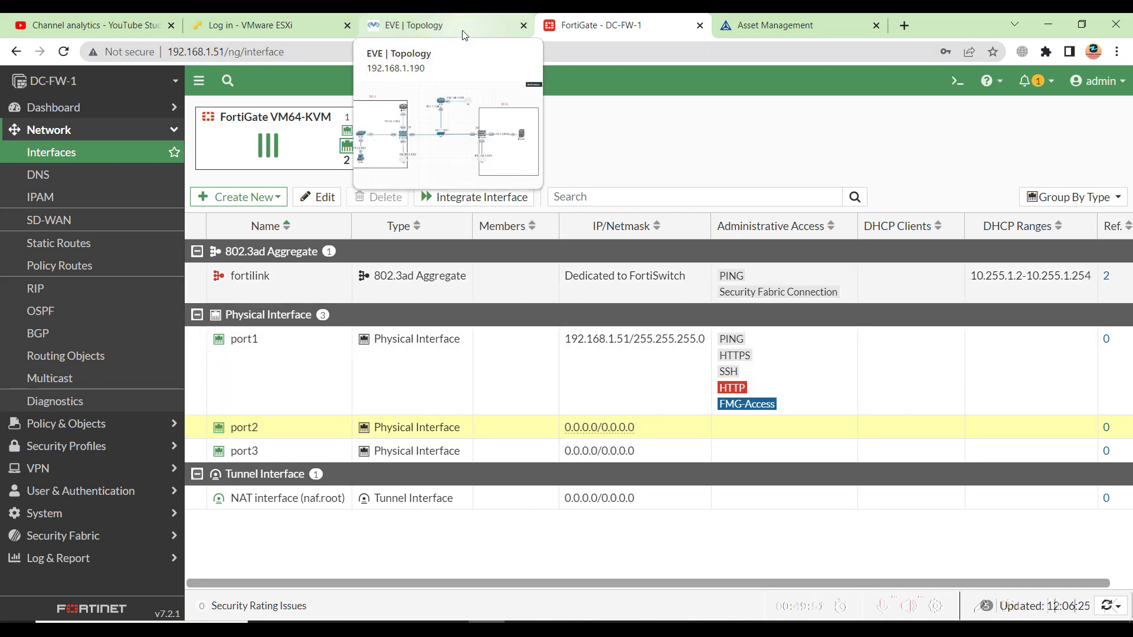
pyautogui.moveTo(669, 630)
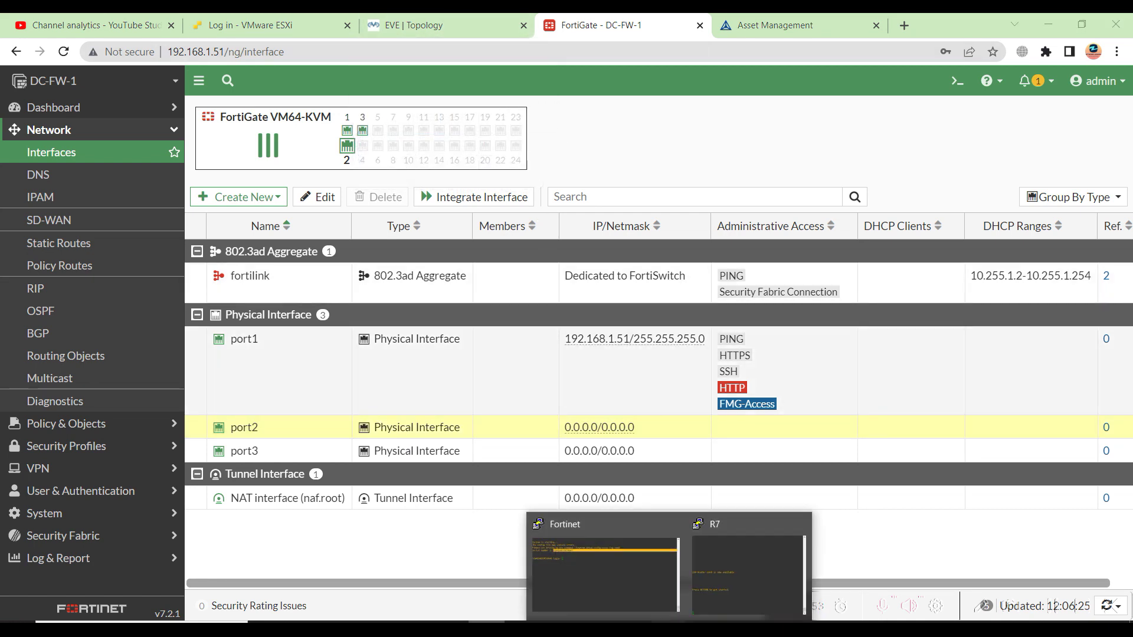
# Log in to DC-FW-1 as admin in the Fortinet console
pyautogui.click(678, 599)
pyautogui.write('admin')
pyautogui.press('Return')
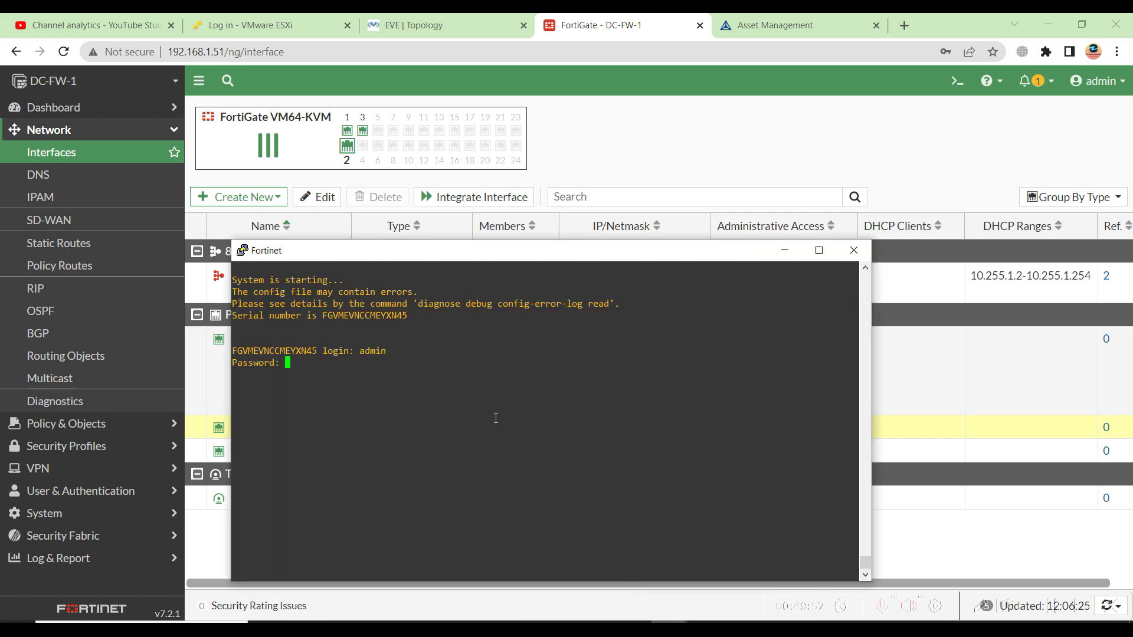
pyautogui.press('Return')
# Run 'execute ping 99.1.1.1', stop it after 100% loss, and return to the EVE topology
pyautogui.write('\\')
pyautogui.press('BackSpace')
pyautogui.press('Return')
pyautogui.press('Return')
pyautogui.press('Return')
pyautogui.write('xecu')
pyautogui.press('BackSpace')
pyautogui.press('BackSpace')
pyautogui.press('BackSpace')
pyautogui.press('BackSpace')
pyautogui.write('exu')
pyautogui.press('BackSpace')
pyautogui.write('ecute ping')
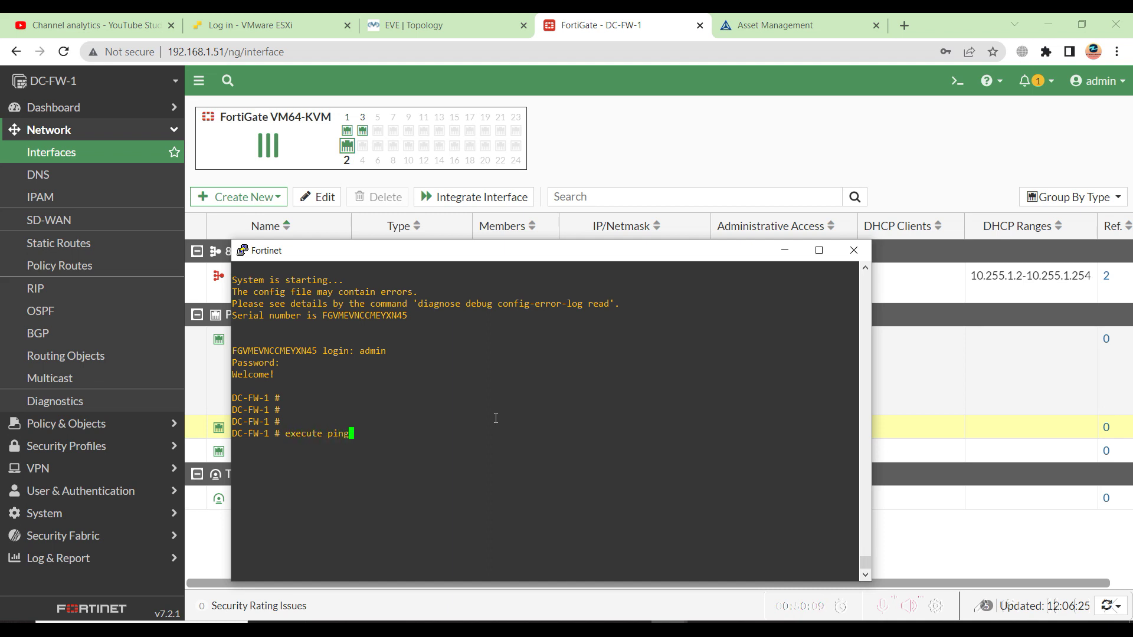
pyautogui.write(' 99.1.1.1')
pyautogui.hotkey('ctrl', 'c')
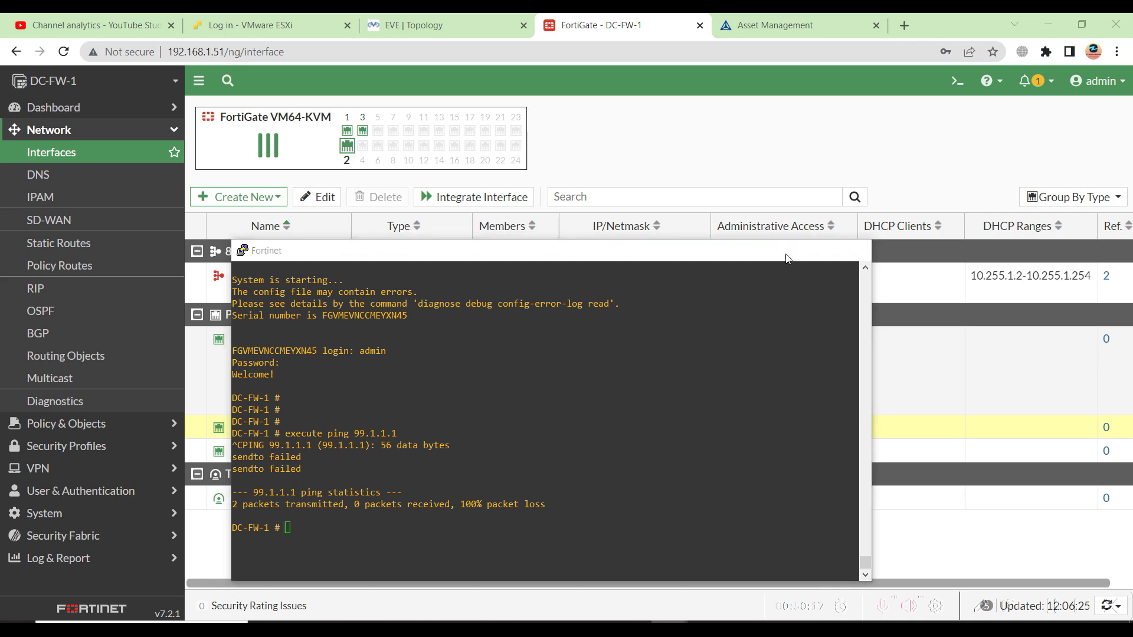
pyautogui.click(784, 250)
pyautogui.click(394, 26)
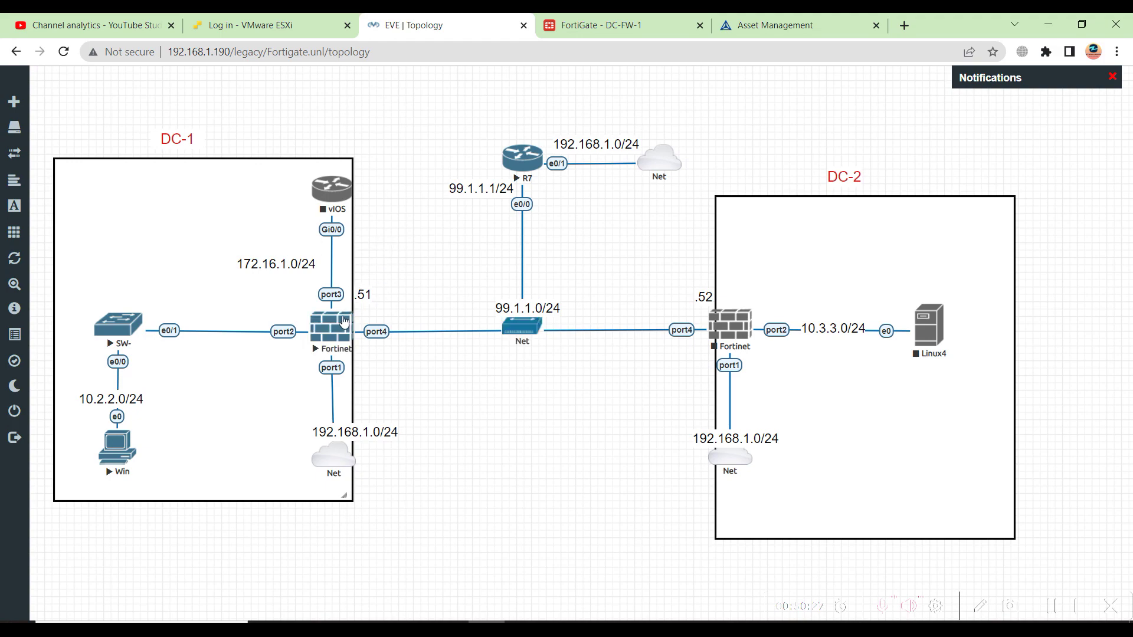
# Shut down the DC-FW-1 FortiGate via System > Shutdown, then return to the EVE topology
pyautogui.click(626, 26)
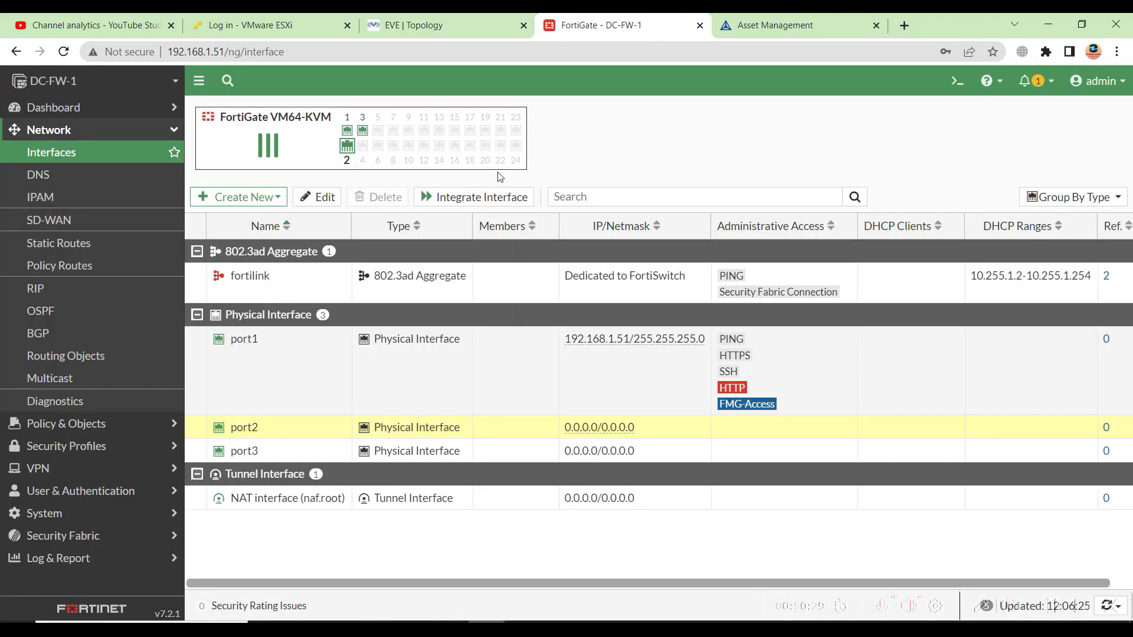
pyautogui.click(1112, 87)
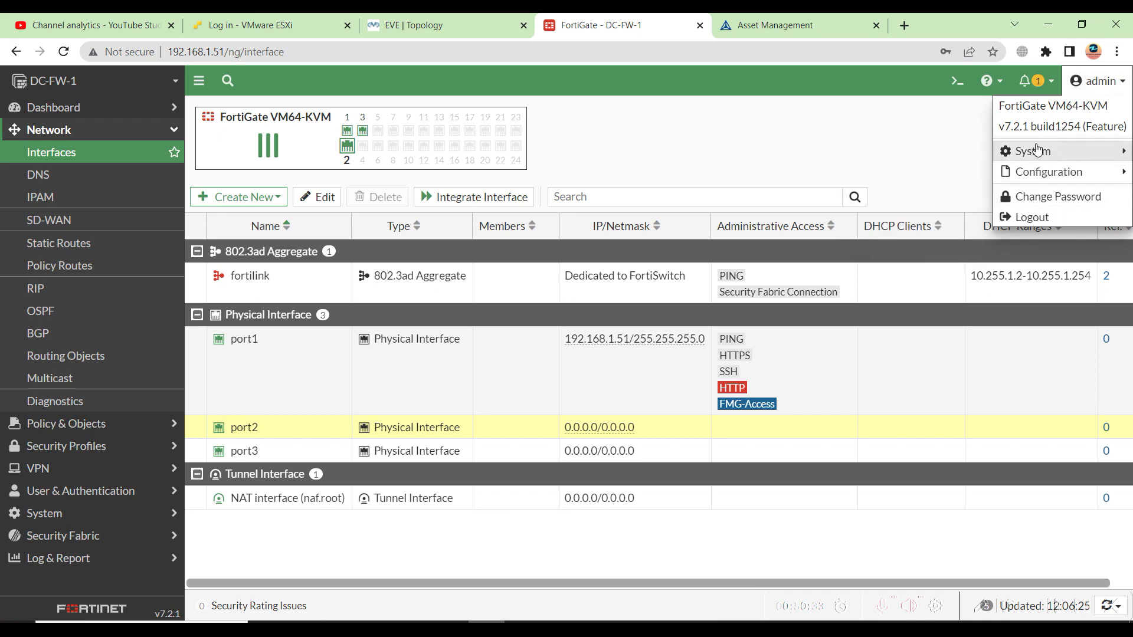
pyautogui.moveTo(1036, 151)
pyautogui.click(938, 172)
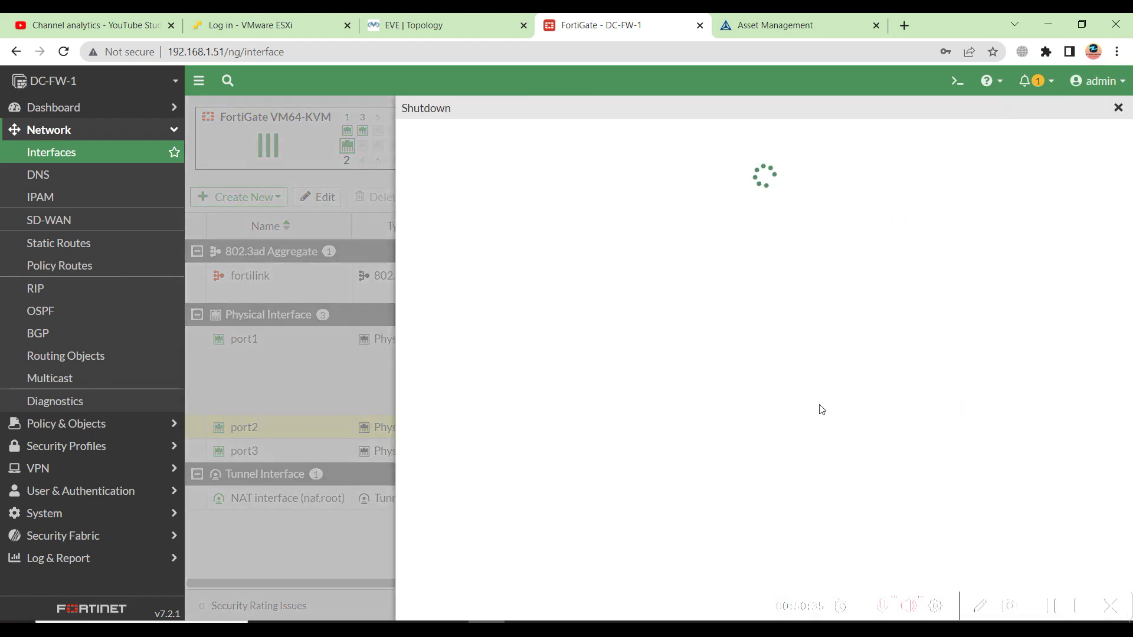
pyautogui.click(689, 221)
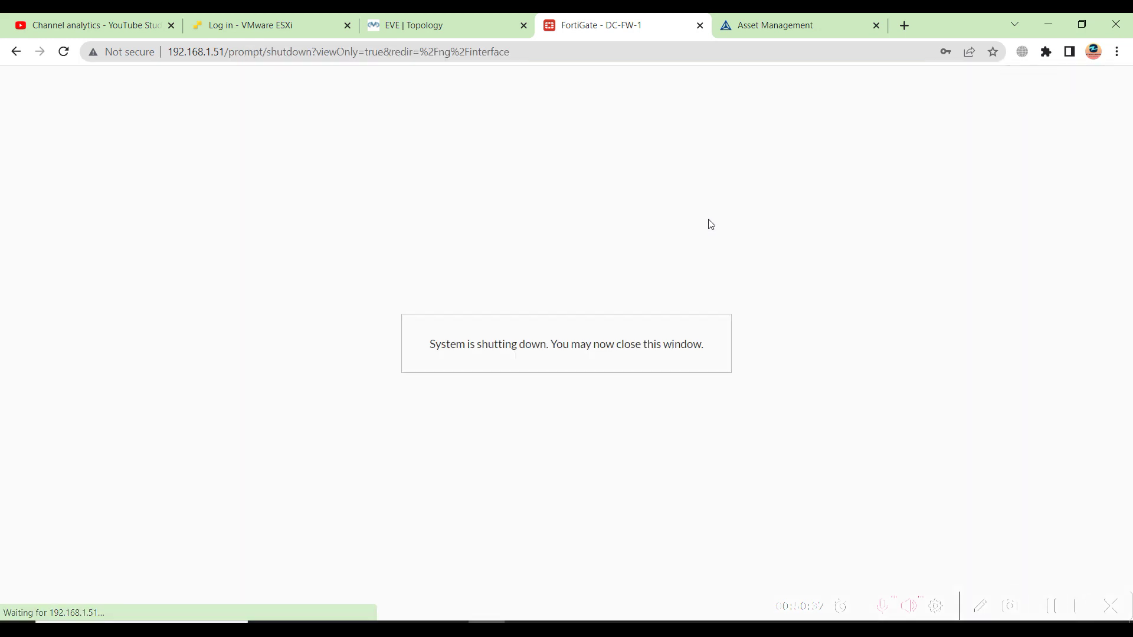
pyautogui.click(446, 30)
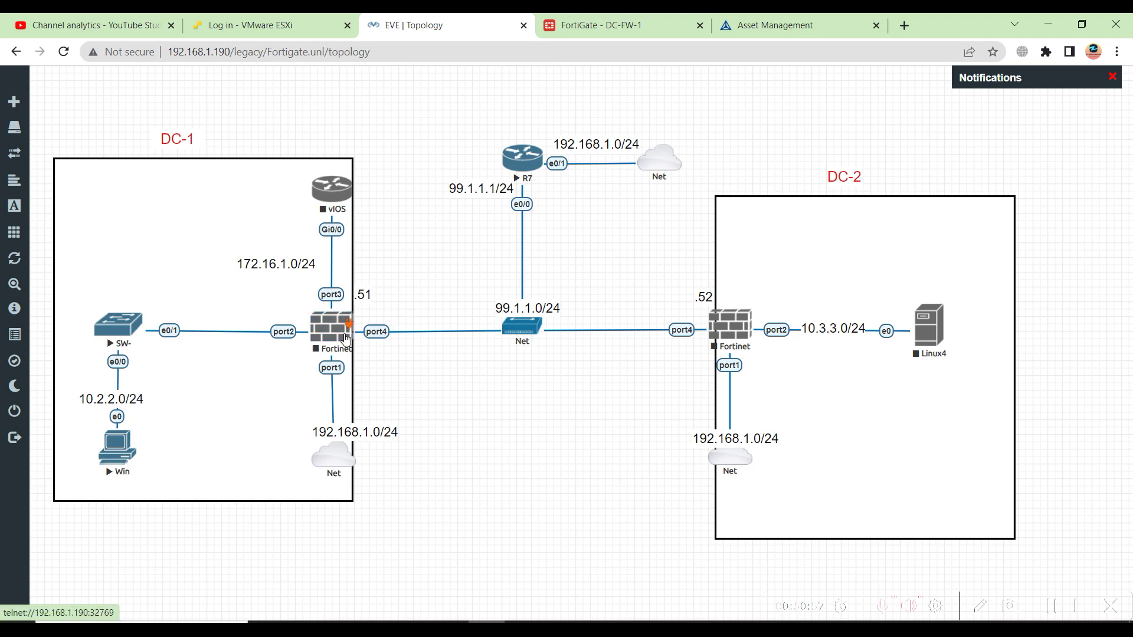
# Delete the DC-1 Fortinet's port3 link to vIOS
pyautogui.rightClick(345, 337)
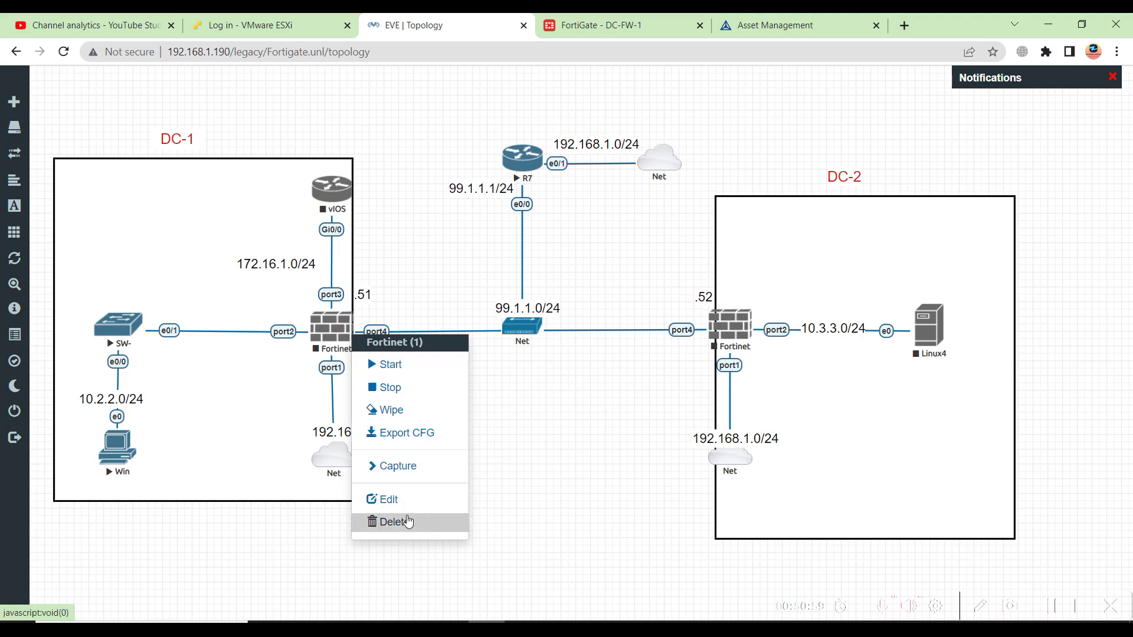
pyautogui.rightClick(329, 294)
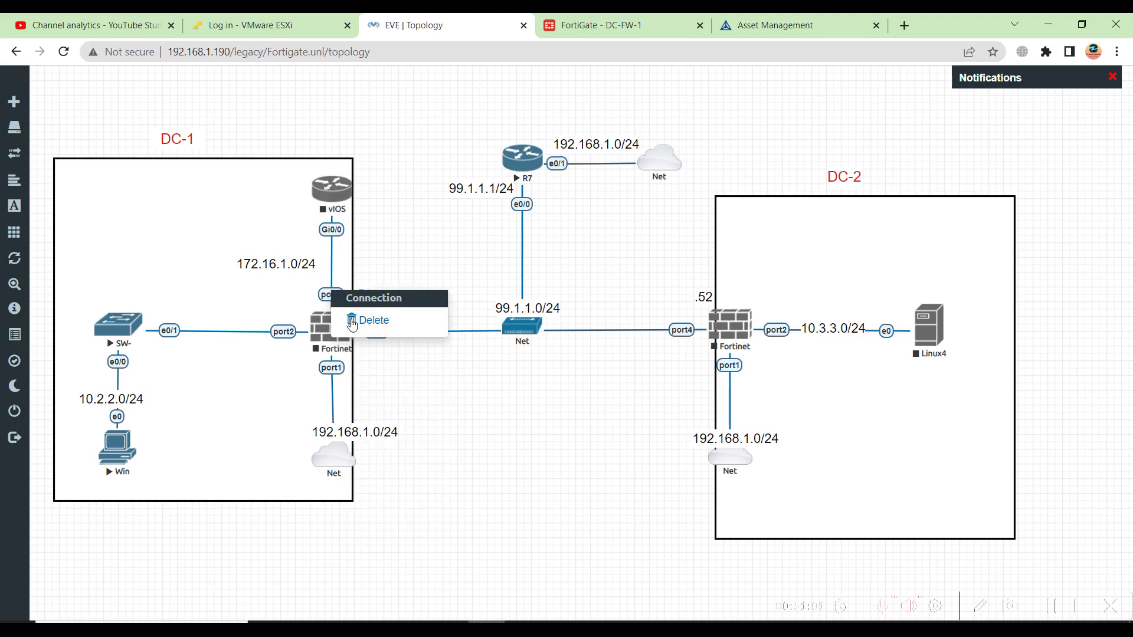
pyautogui.click(352, 321)
# Delete the port4 link, then save a new Fortinet link to the 99.1.1.0/24 Net
pyautogui.rightClick(406, 341)
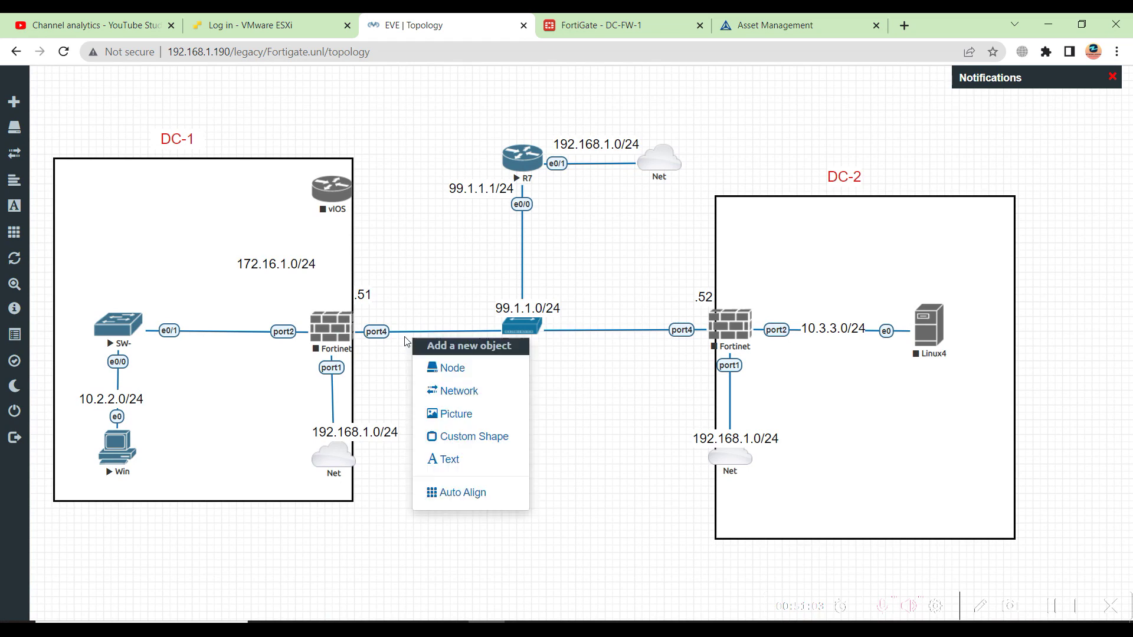
pyautogui.rightClick(386, 333)
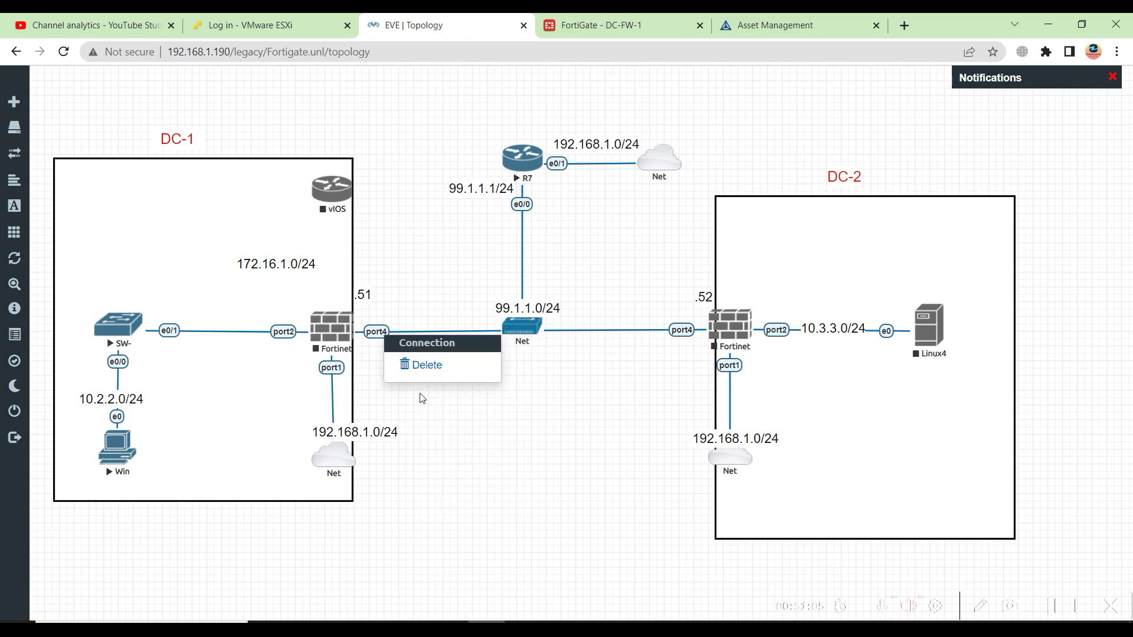
pyautogui.click(423, 364)
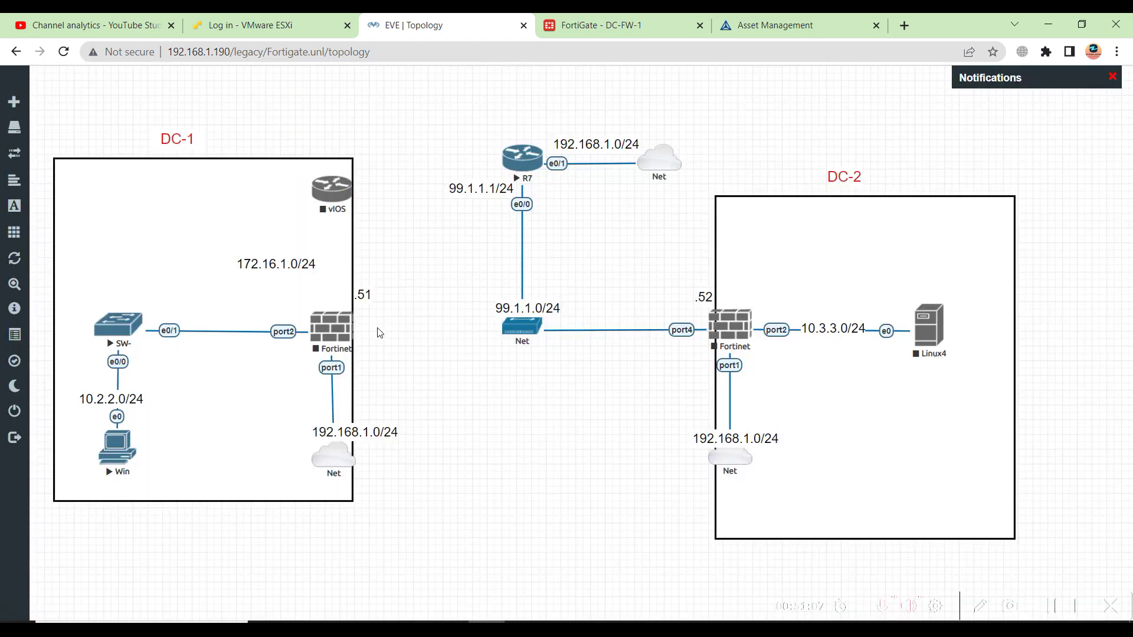
pyautogui.moveTo(348, 323); pyautogui.dragTo(531, 338)
pyautogui.click(597, 407)
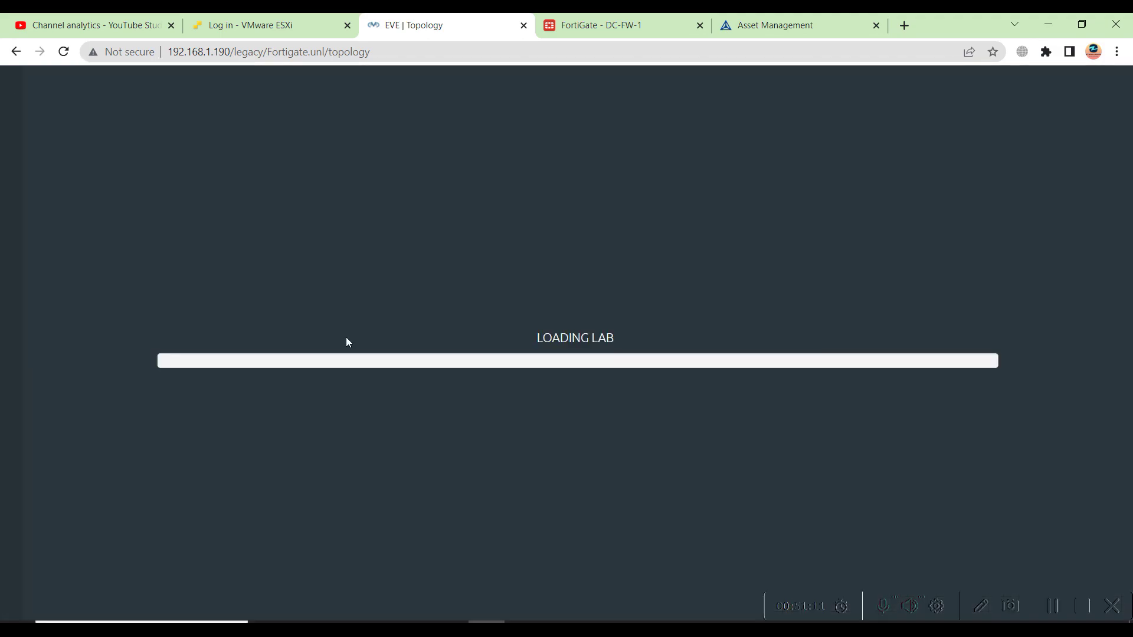
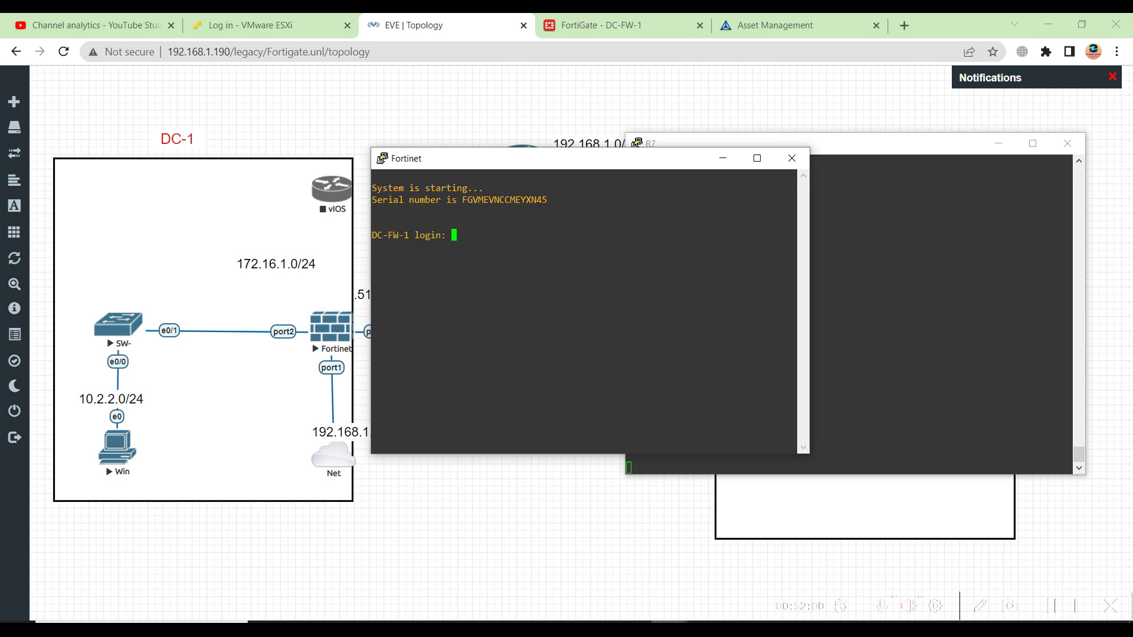
# Log in to the DC-FW-1 console as admin, then bring up the web login page
pyautogui.write('admin')
pyautogui.press('Return')
pyautogui.press('Return')
pyautogui.press('Return')
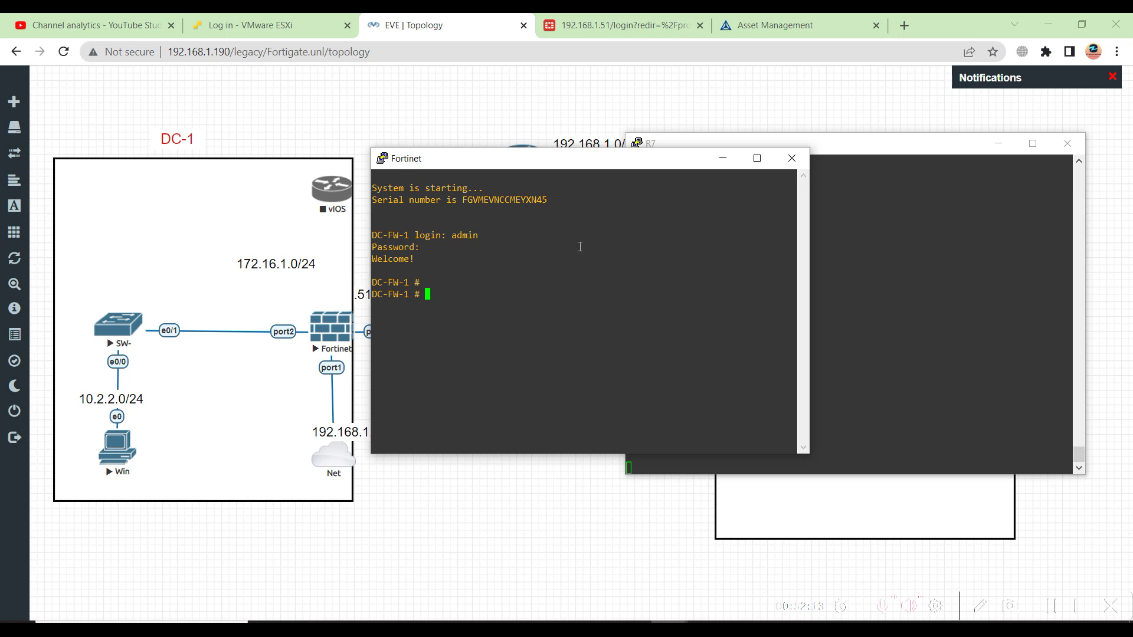
pyautogui.click(597, 33)
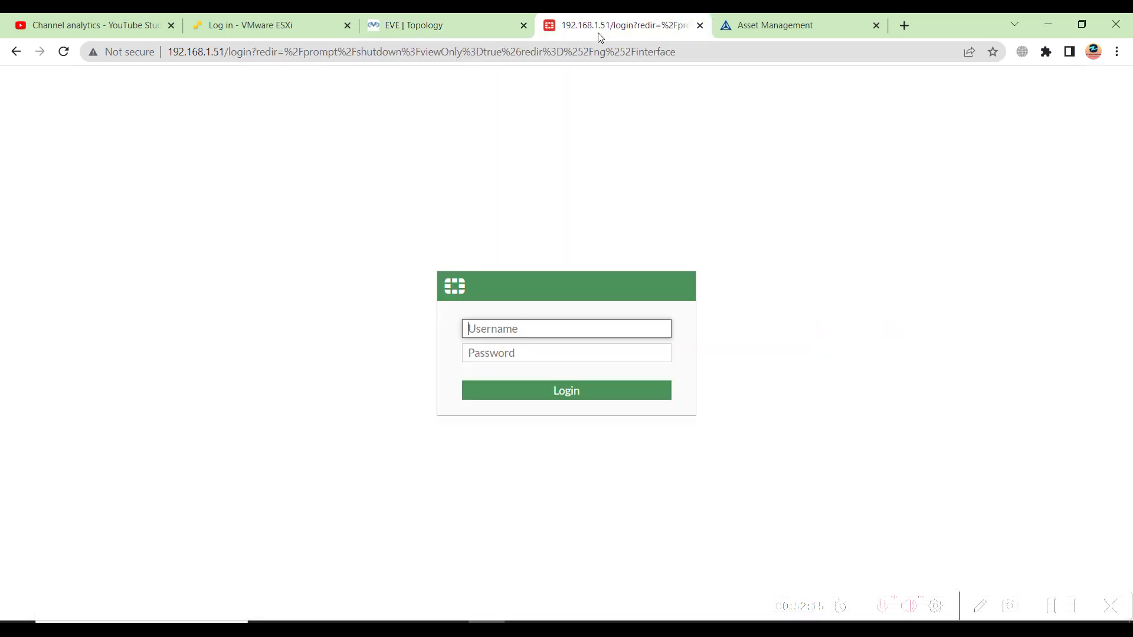
# Sign in to the web GUI as admin with the account password and dismiss the FortiOS 7.2.0 overview
pyautogui.write('admin')
pyautogui.press('Tab')
pyautogui.write('********')
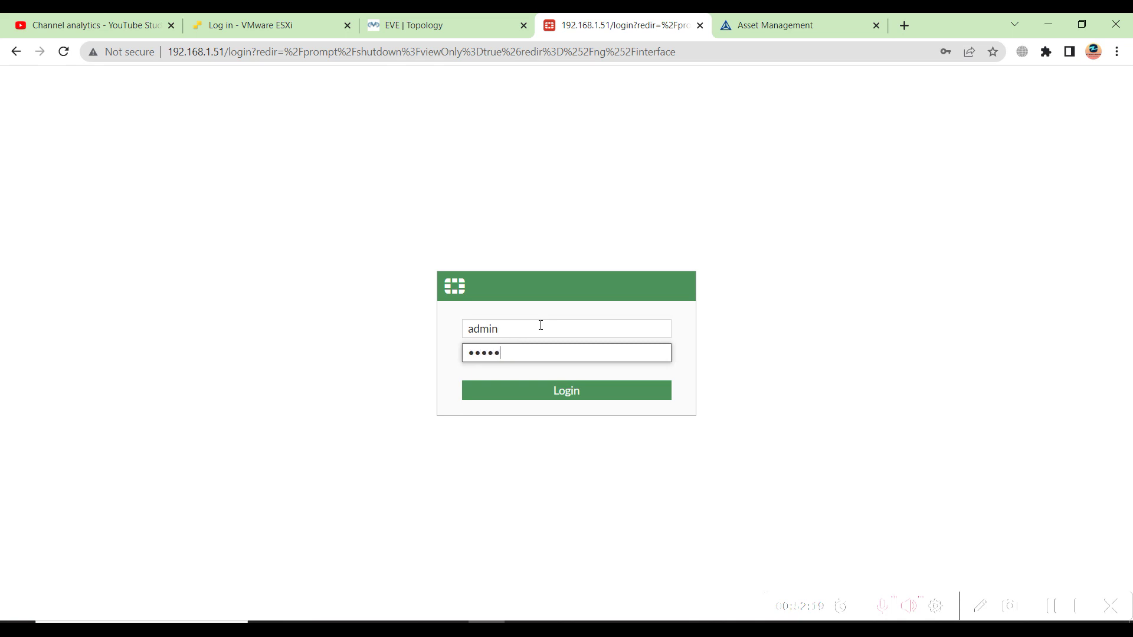
pyautogui.write('*')
pyautogui.press('Return')
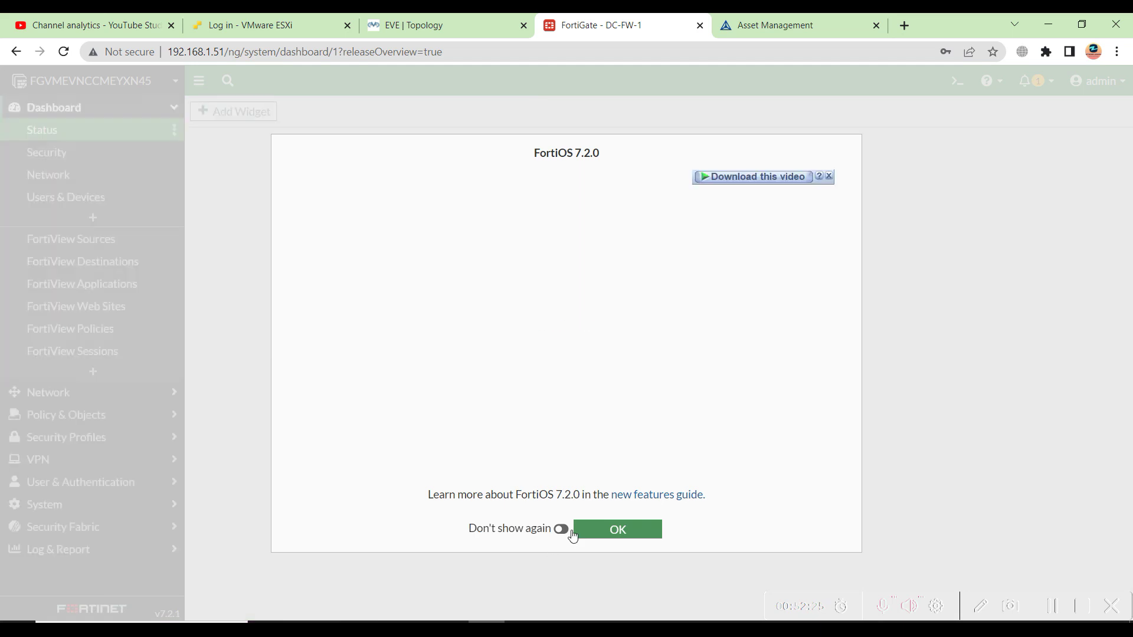
pyautogui.click(587, 530)
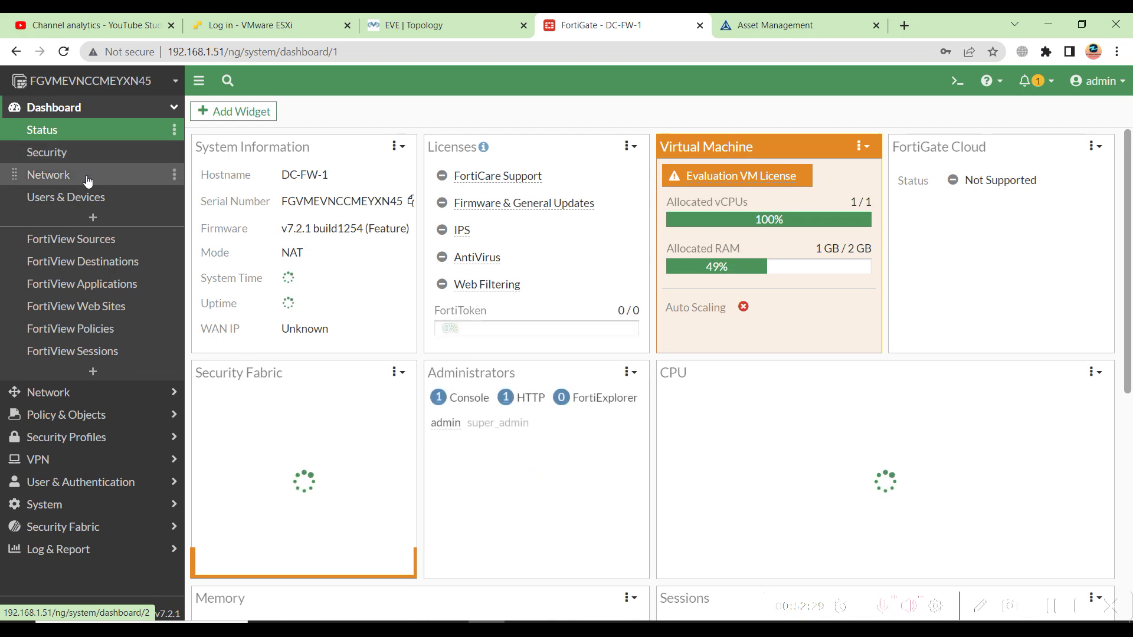
# Go to Network > Interfaces and select port3
pyautogui.click(53, 392)
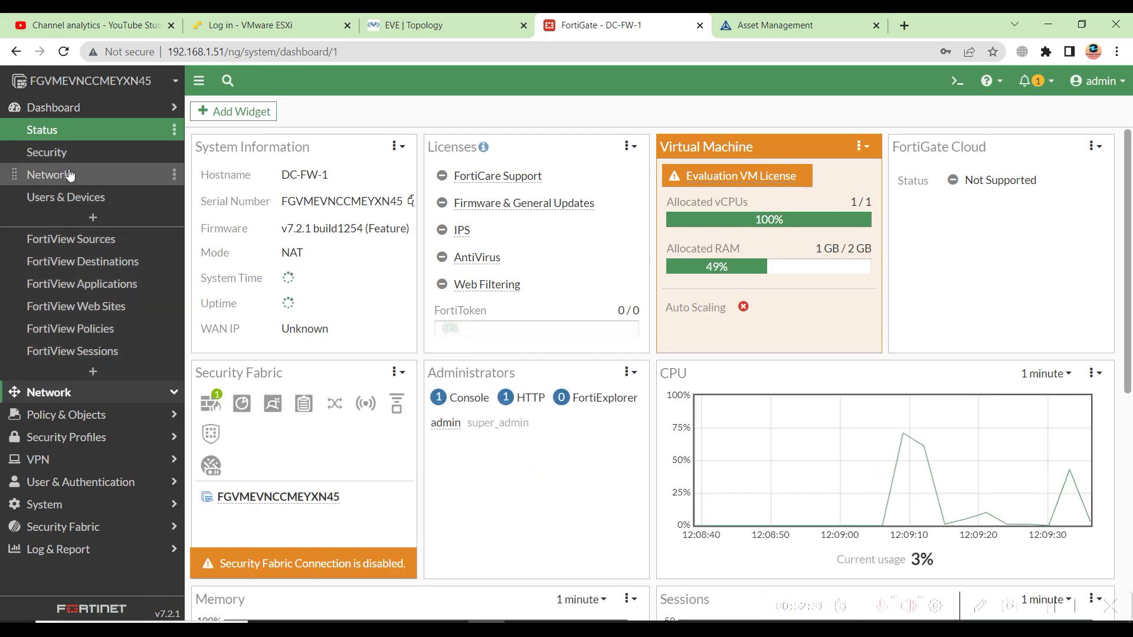
pyautogui.click(69, 159)
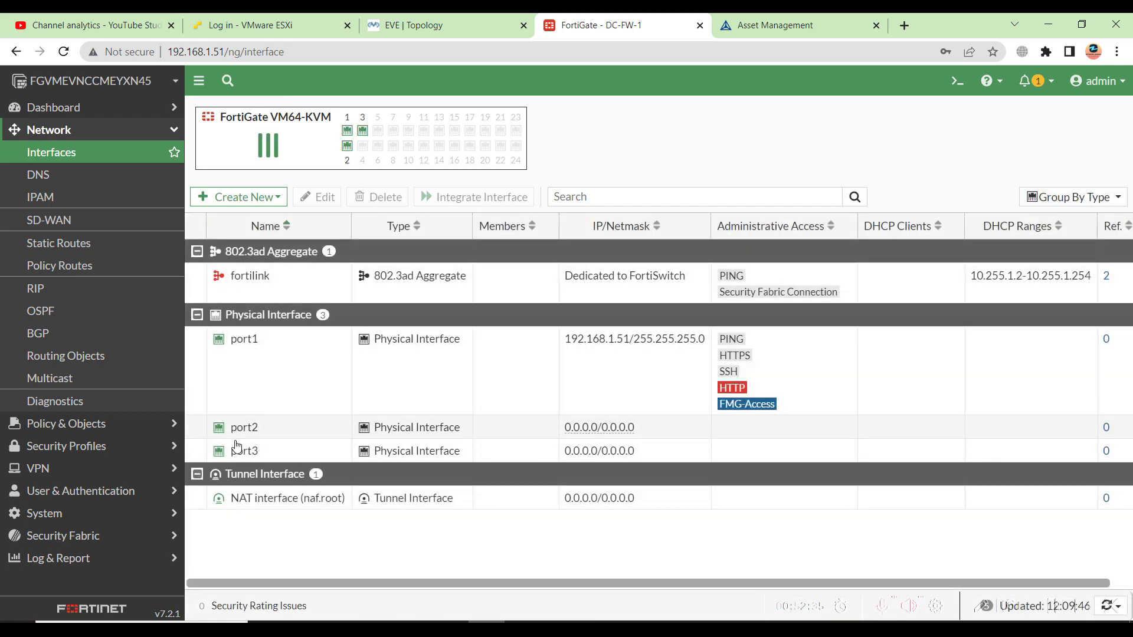
pyautogui.click(242, 458)
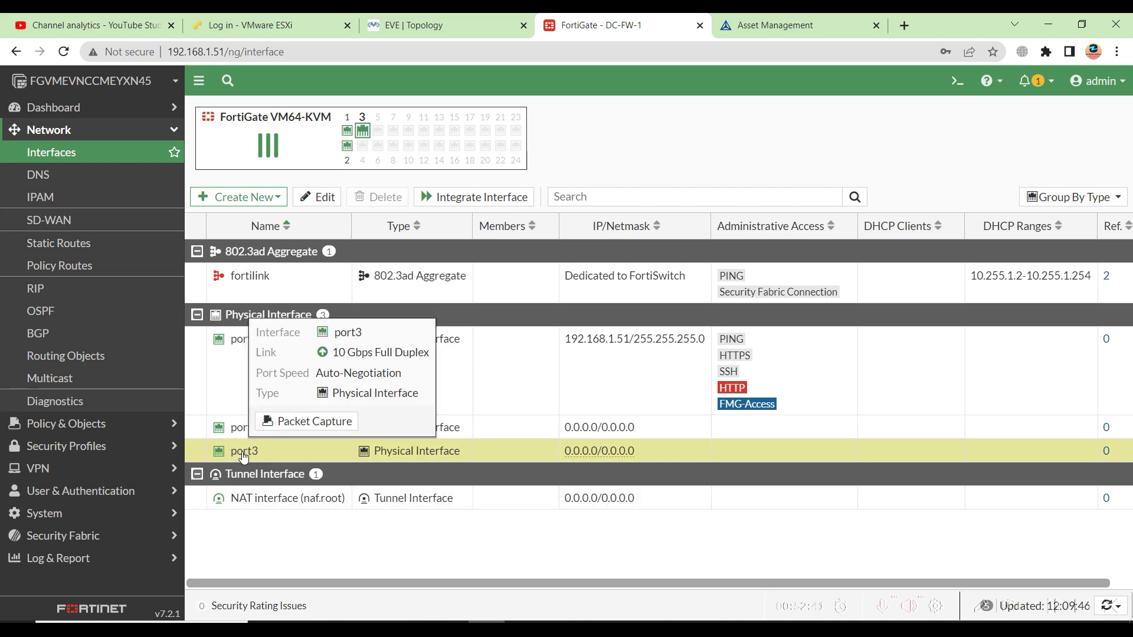
# Edit port3 to use IP/Netmask 99.1.1.51/24, enable PING access, and save
pyautogui.doubleClick(242, 458)
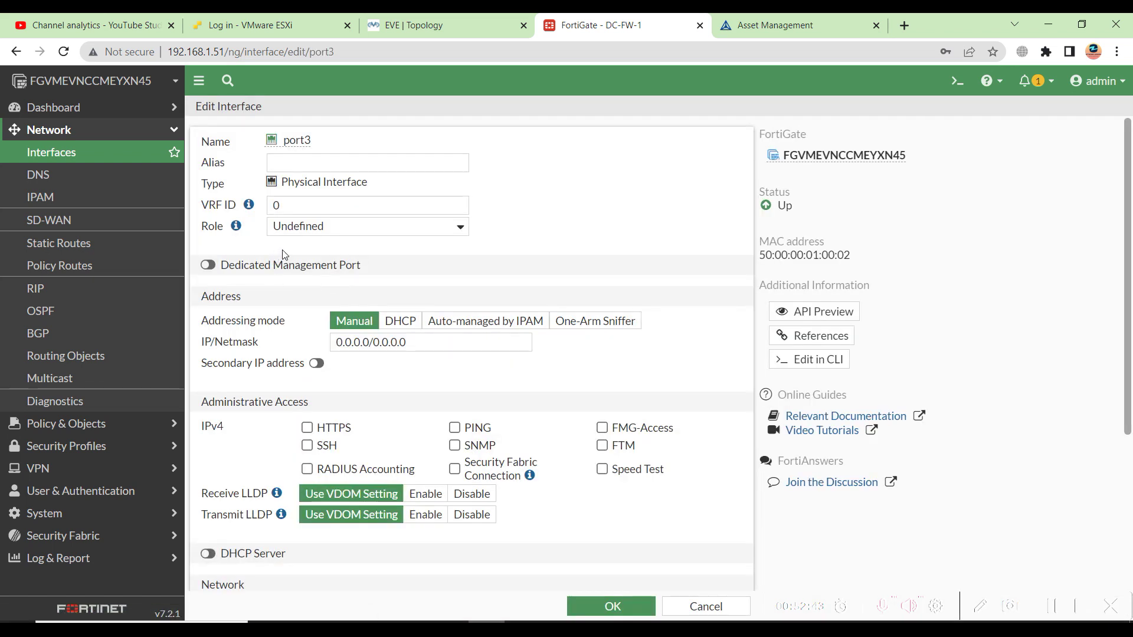
pyautogui.click(305, 162)
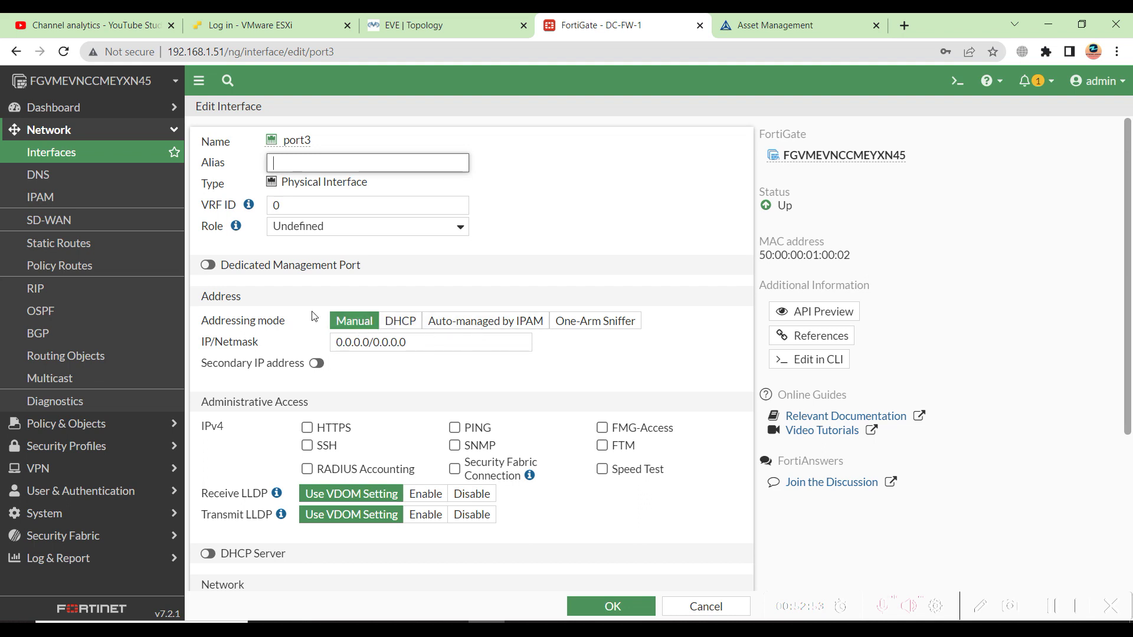
pyautogui.click(331, 347)
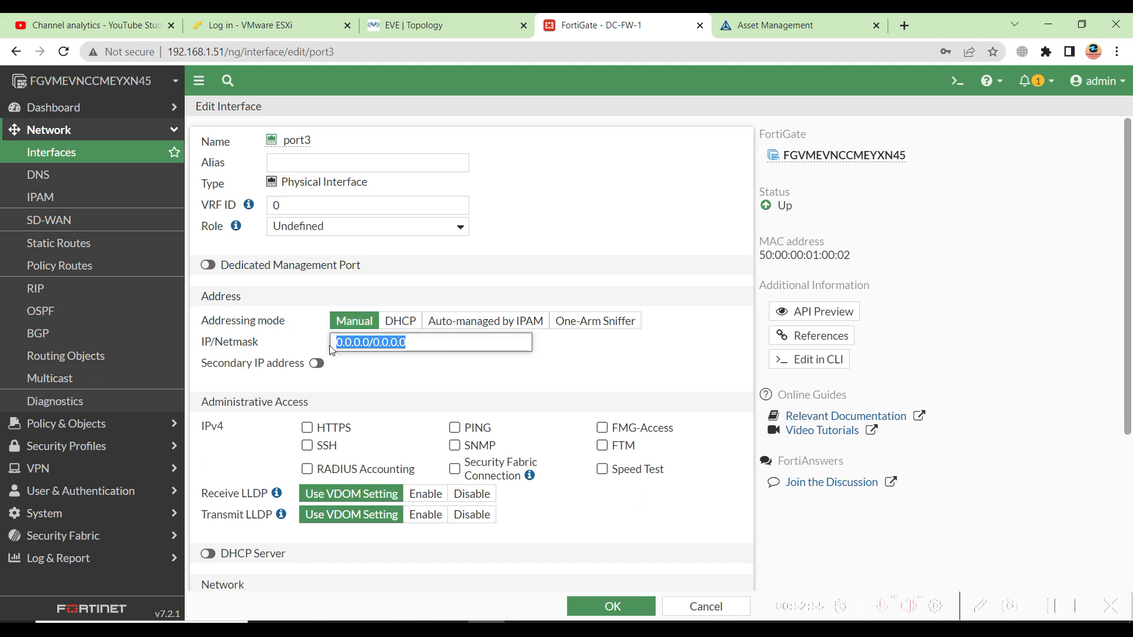
pyautogui.write('9')
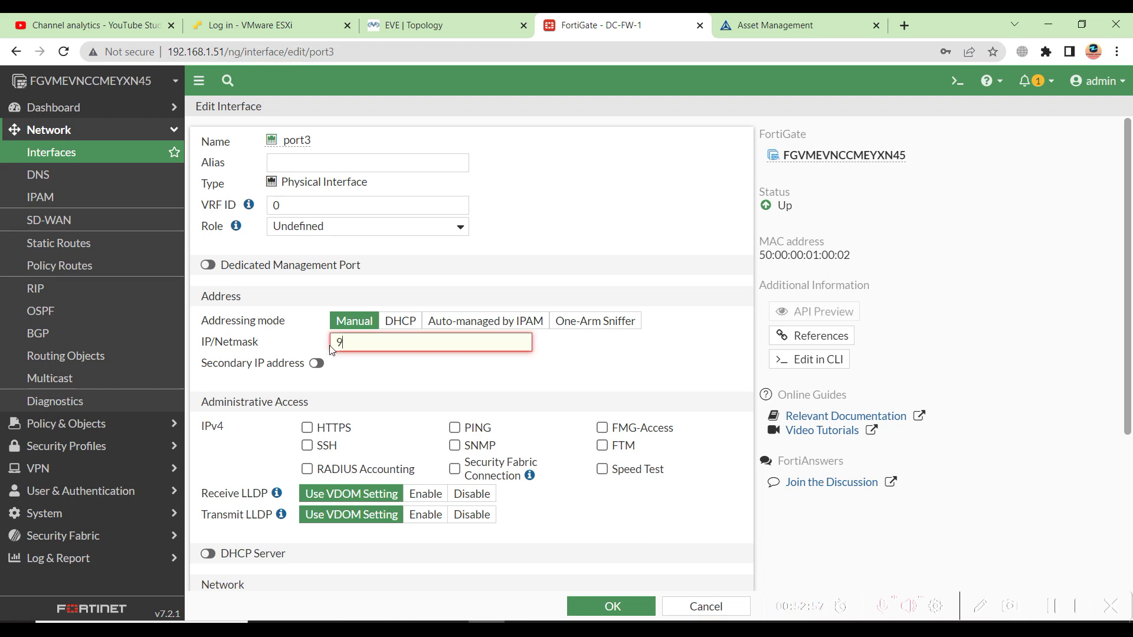
pyautogui.write('9.1.1.51')
pyautogui.write('/04')
pyautogui.press('BackSpace')
pyautogui.press('BackSpace')
pyautogui.write('24')
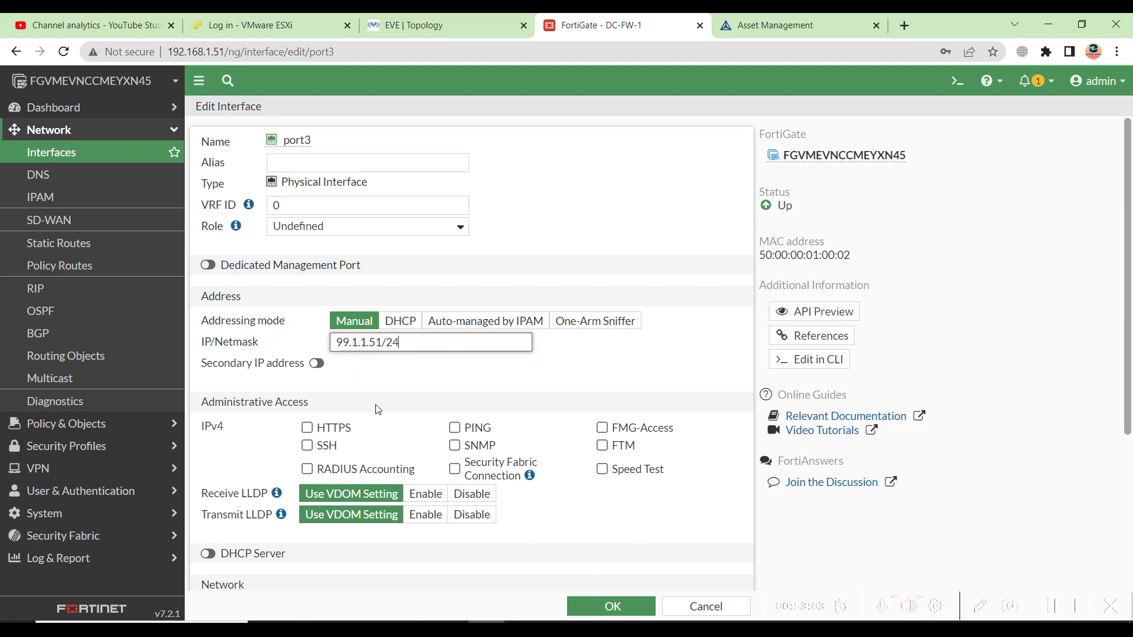
pyautogui.click(455, 428)
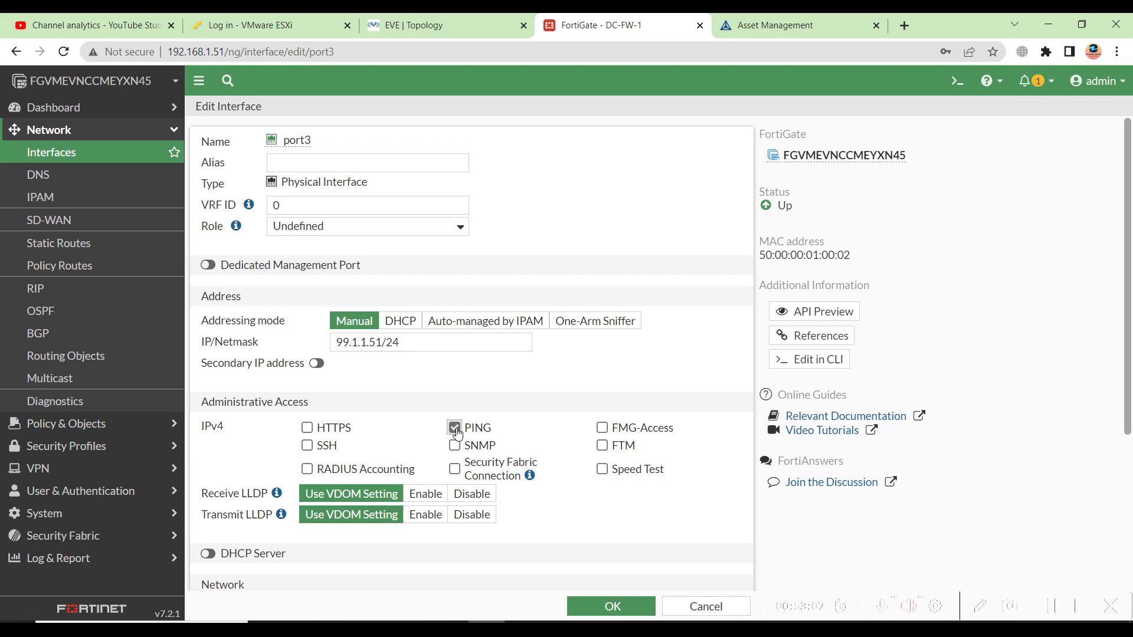
pyautogui.scroll(-4, 559, 458)
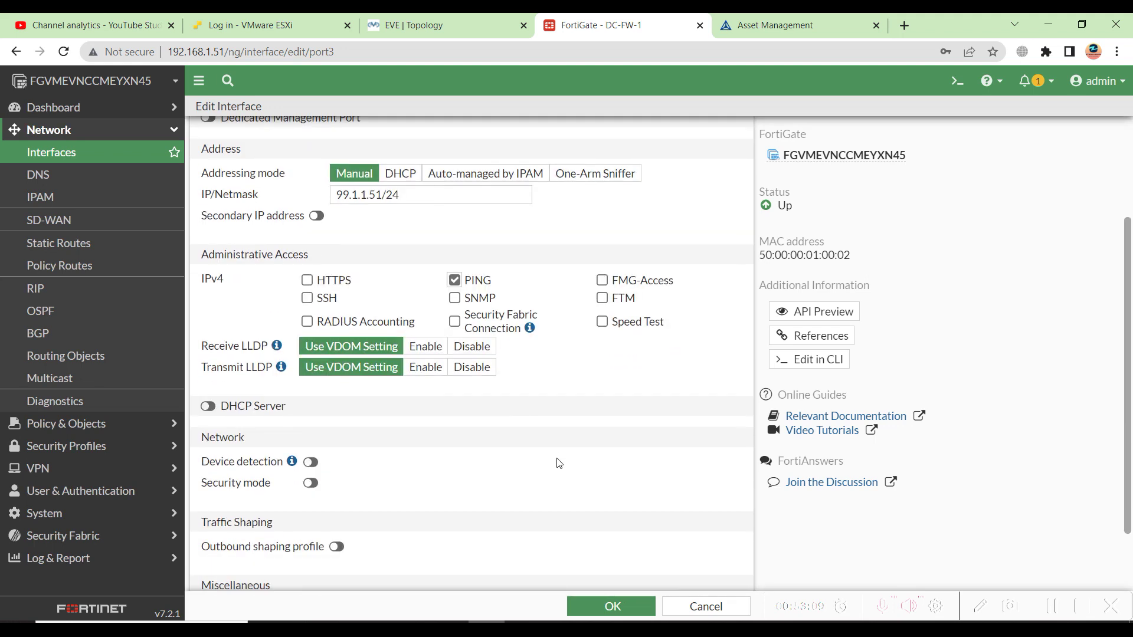
pyautogui.click(590, 606)
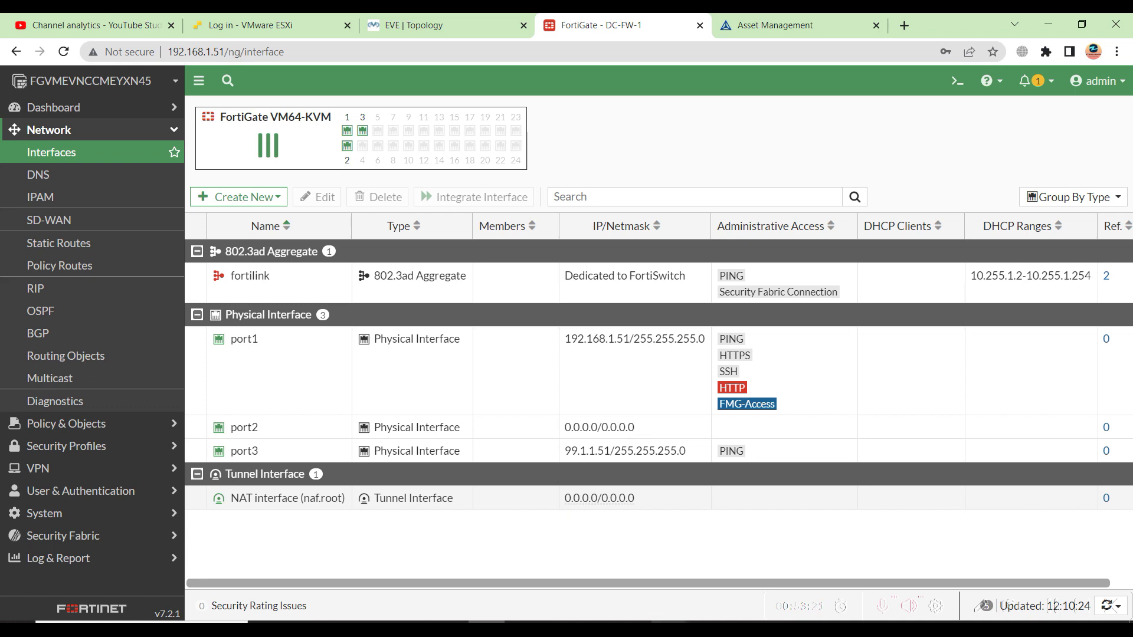
# Run 'get router info routing-table all' in the console, then return to the web GUI
pyautogui.moveTo(669, 629)
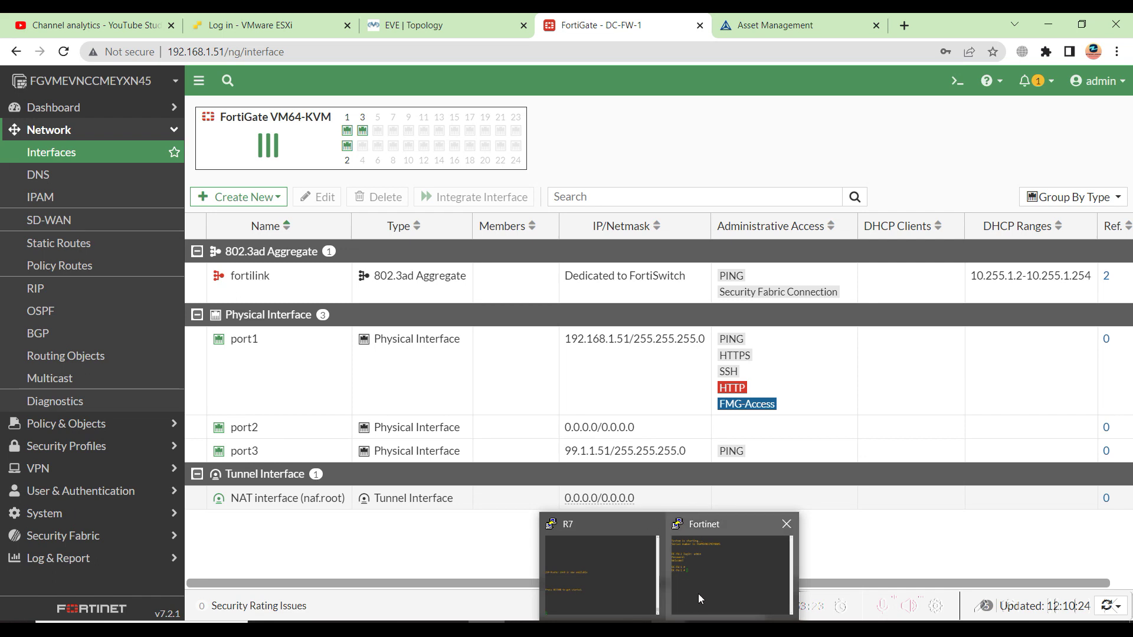
pyautogui.click(677, 581)
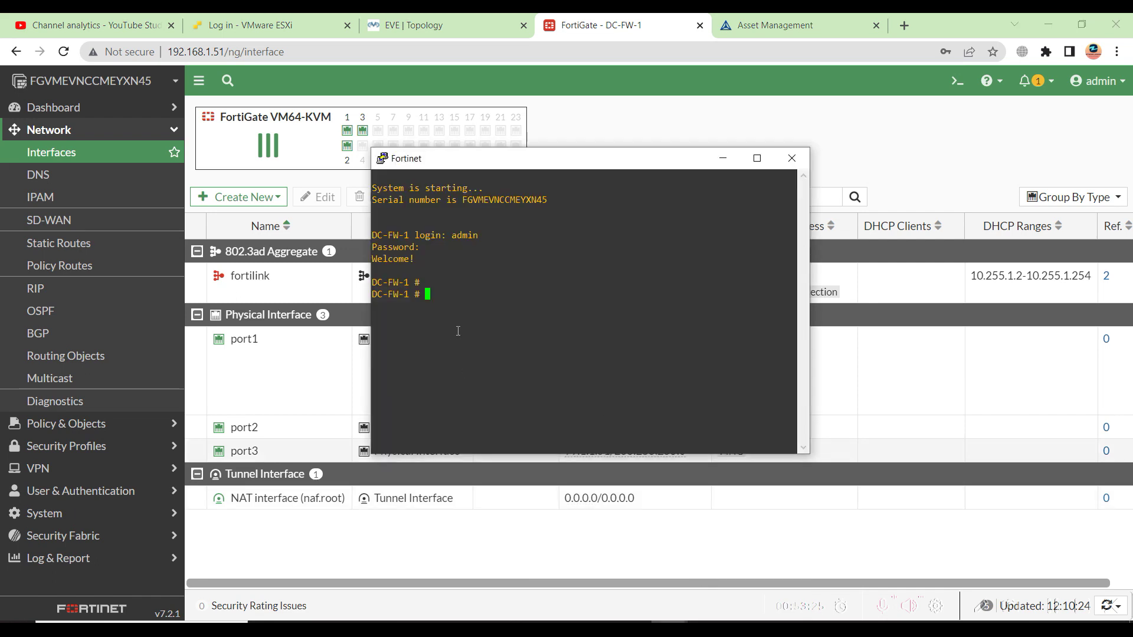
pyautogui.write('get router info rout')
pyautogui.press('Tab')
pyautogui.write('all')
pyautogui.press('Return')
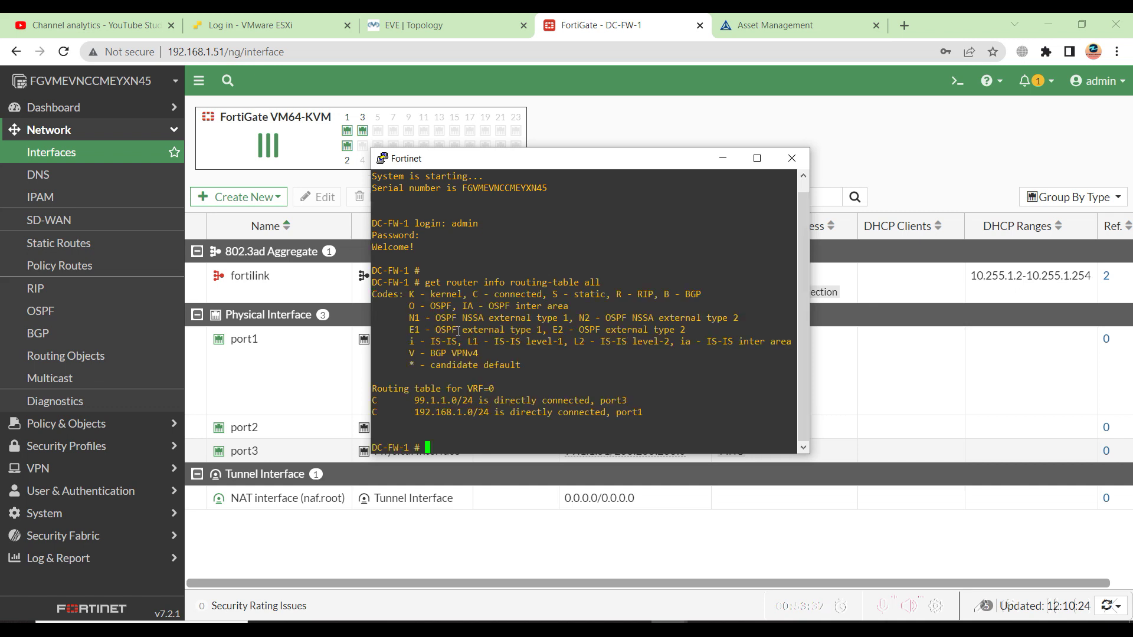
pyautogui.click(288, 76)
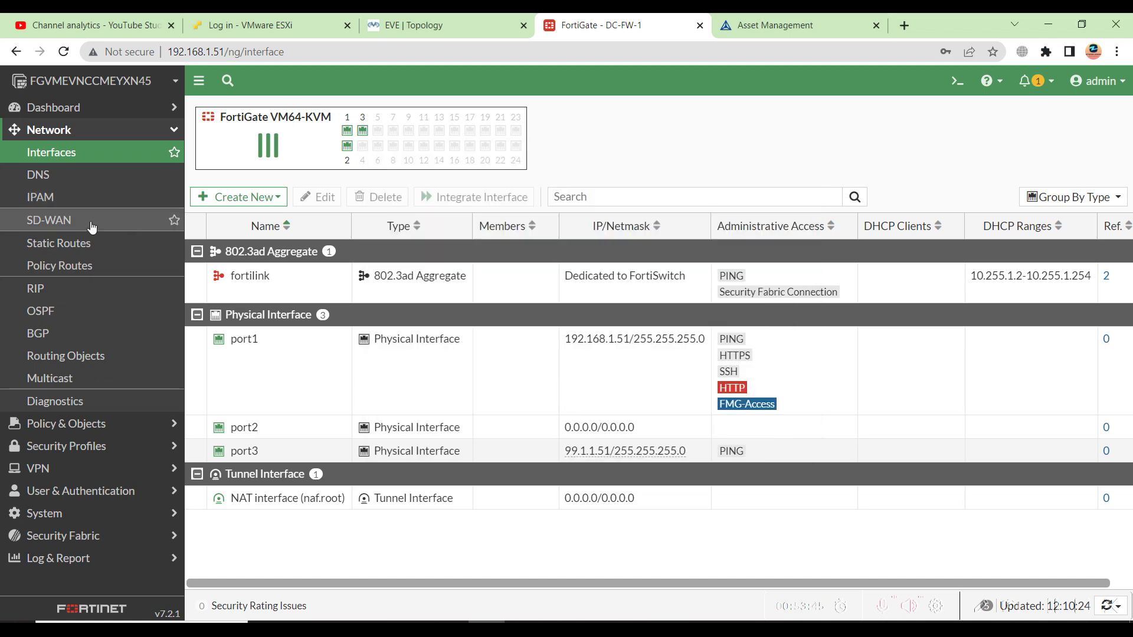
# Reopen the Network menu and go to the Static Routes list
pyautogui.click(48, 153)
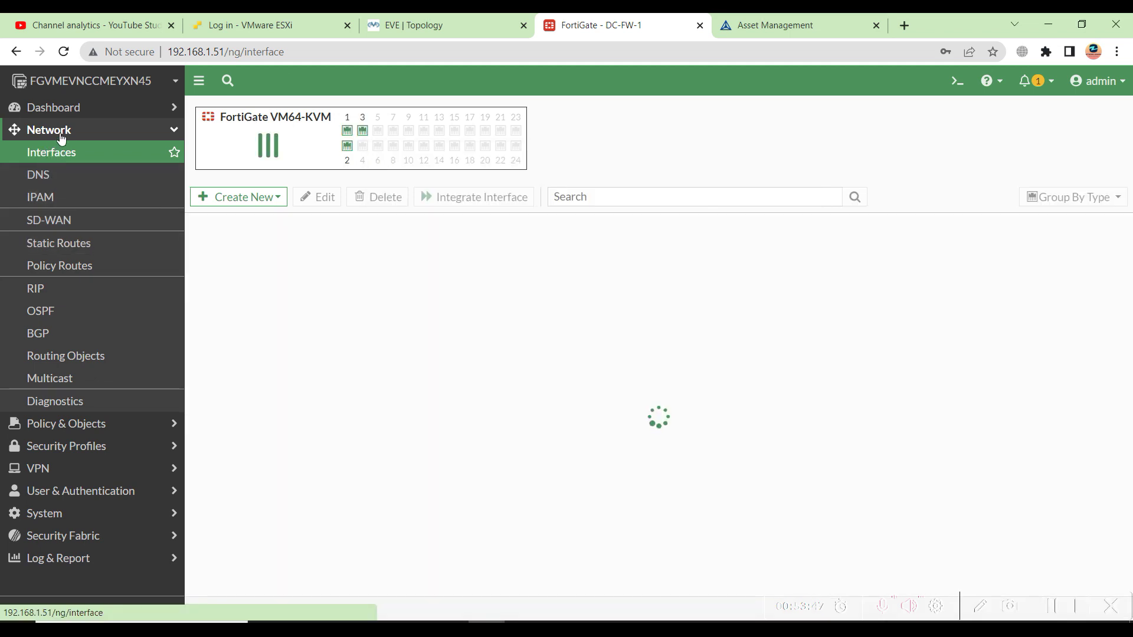
pyautogui.click(59, 135)
pyautogui.click(59, 131)
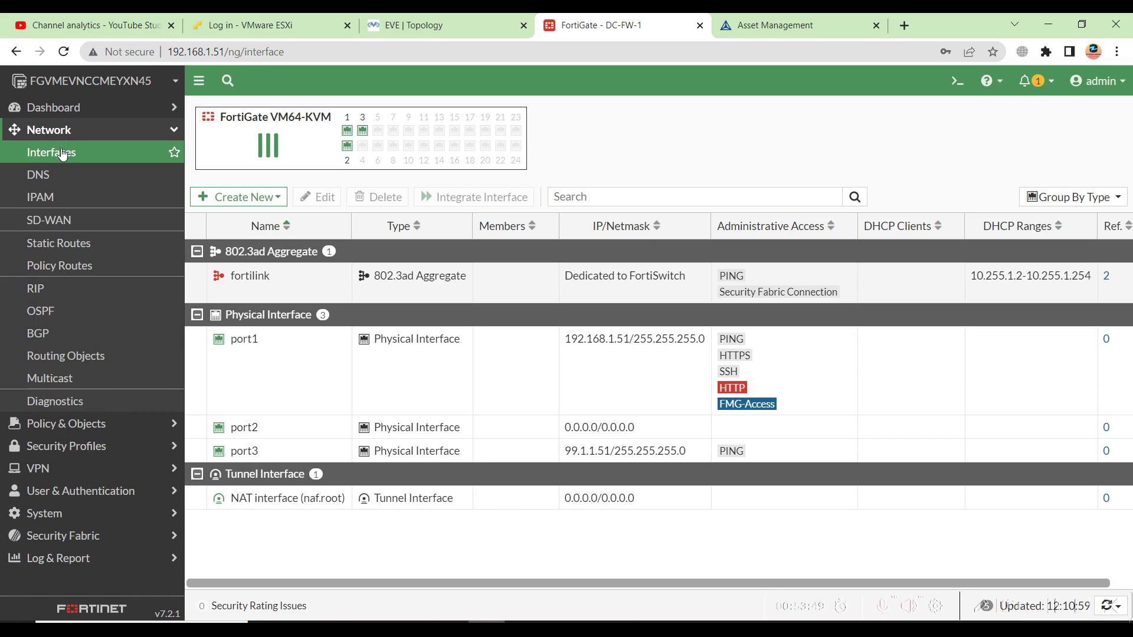
pyautogui.click(59, 154)
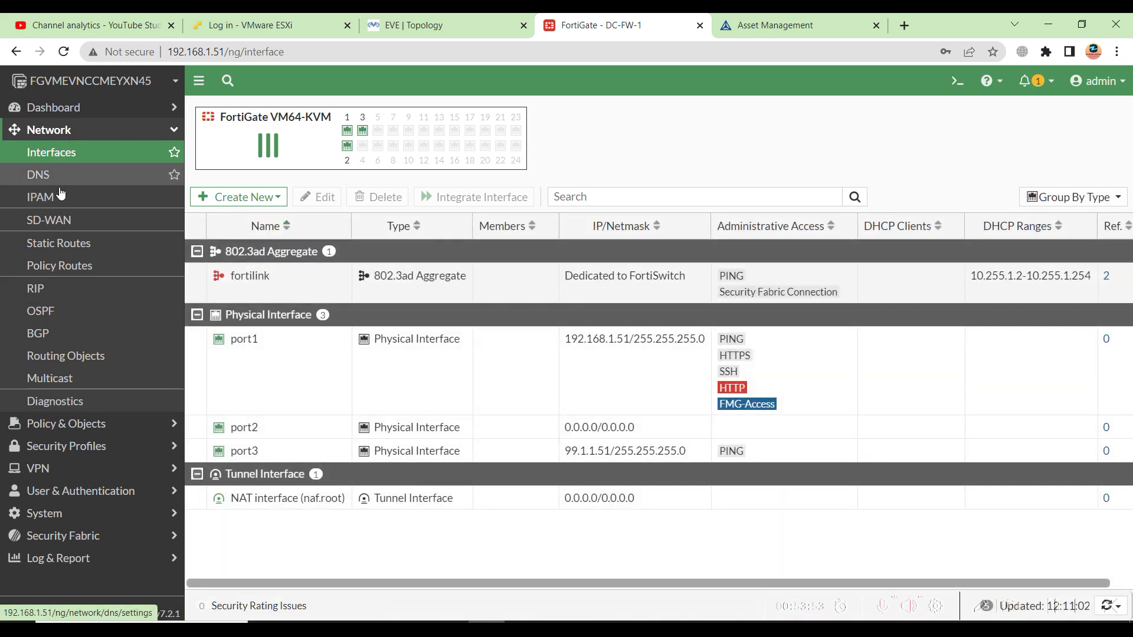
pyautogui.click(75, 249)
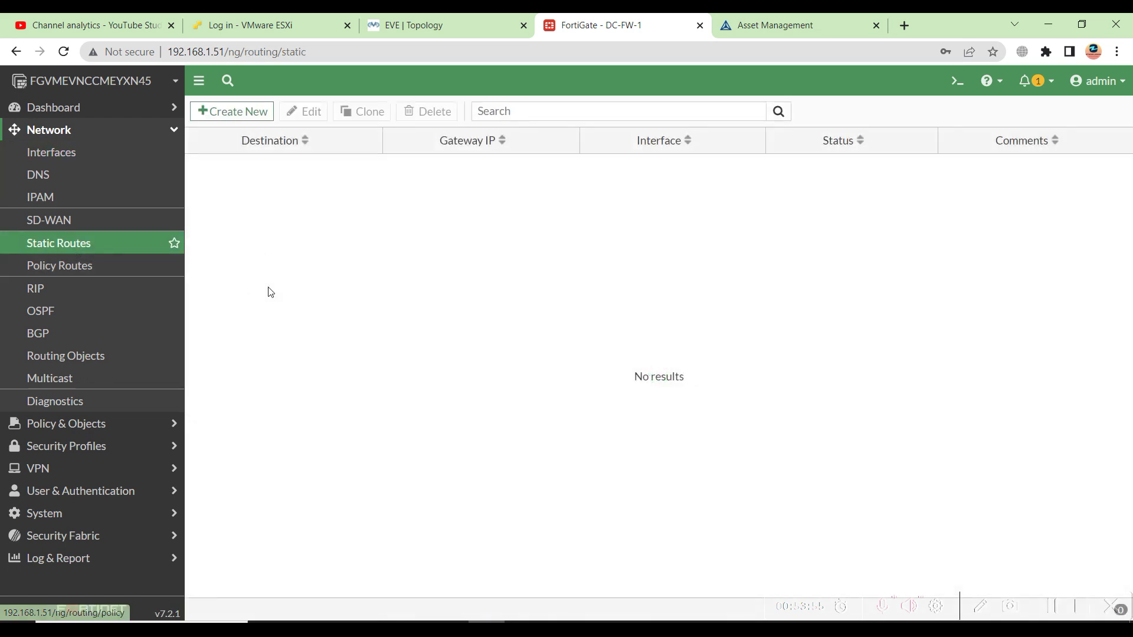
# Create a static route with gateway 99.1.1.1 on port3 and save it
pyautogui.click(248, 116)
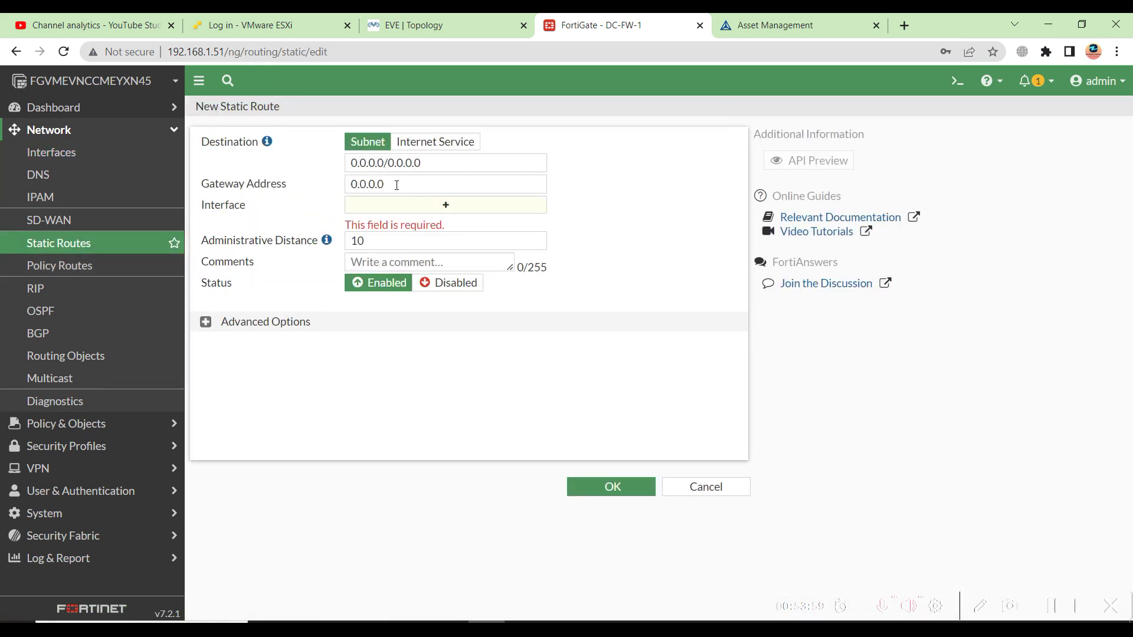
pyautogui.moveTo(397, 185); pyautogui.dragTo(353, 185)
pyautogui.write('99.1.1.1')
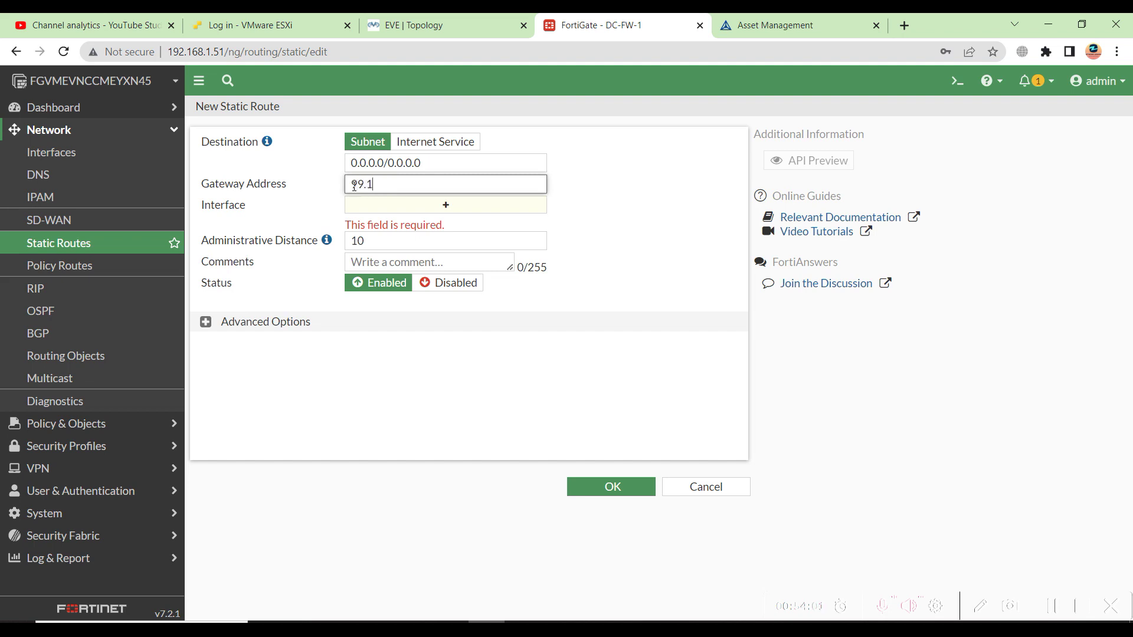
pyautogui.click(457, 362)
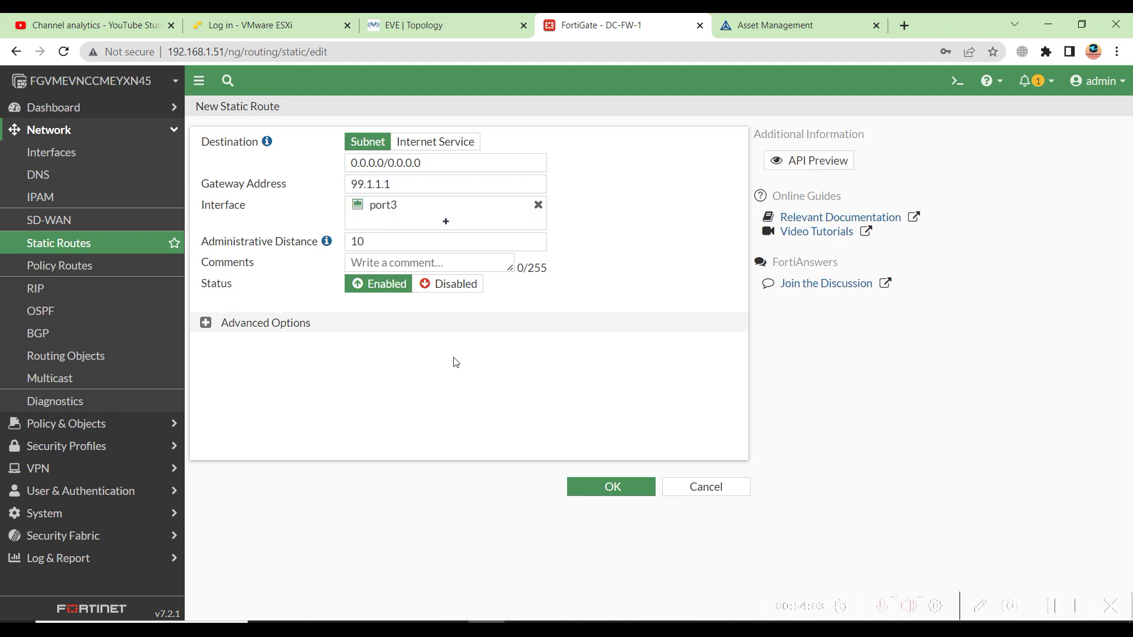
pyautogui.moveTo(390, 213)
pyautogui.moveTo(358, 184); pyautogui.dragTo(400, 185)
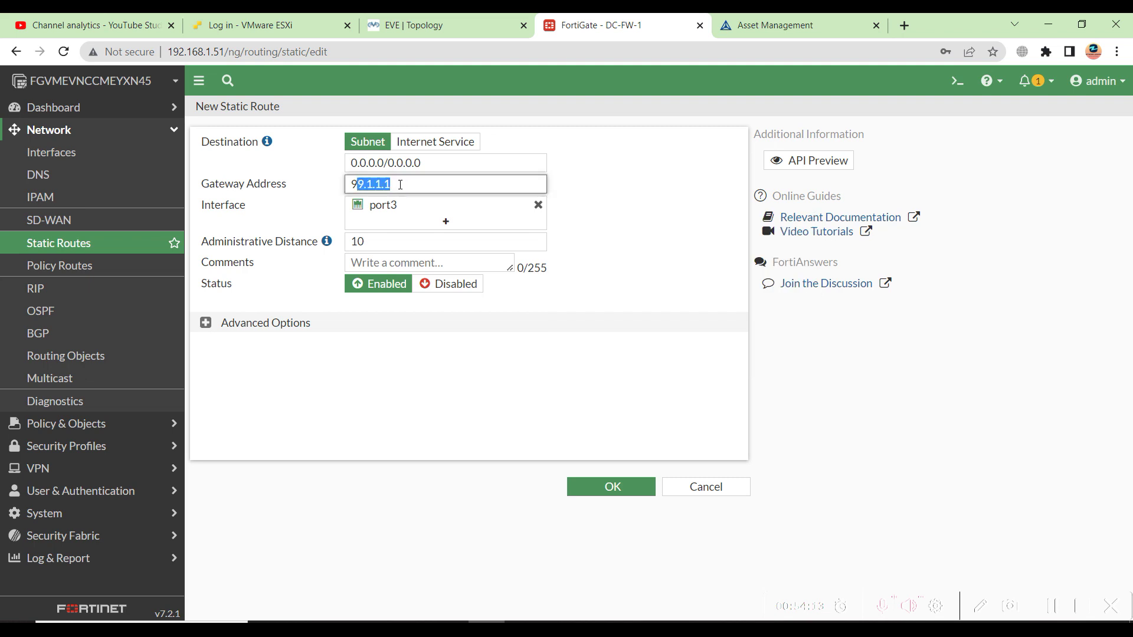
pyautogui.click(607, 494)
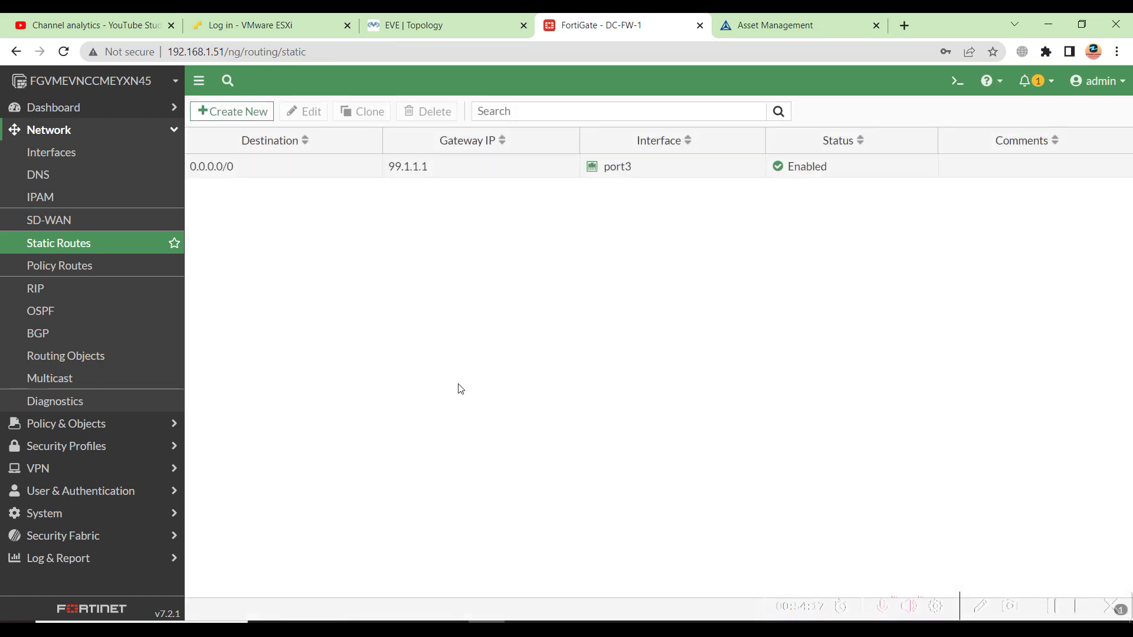
# Rerun the routing-table command, then ping 8.8.8.8 and stop it
pyautogui.click(696, 584)
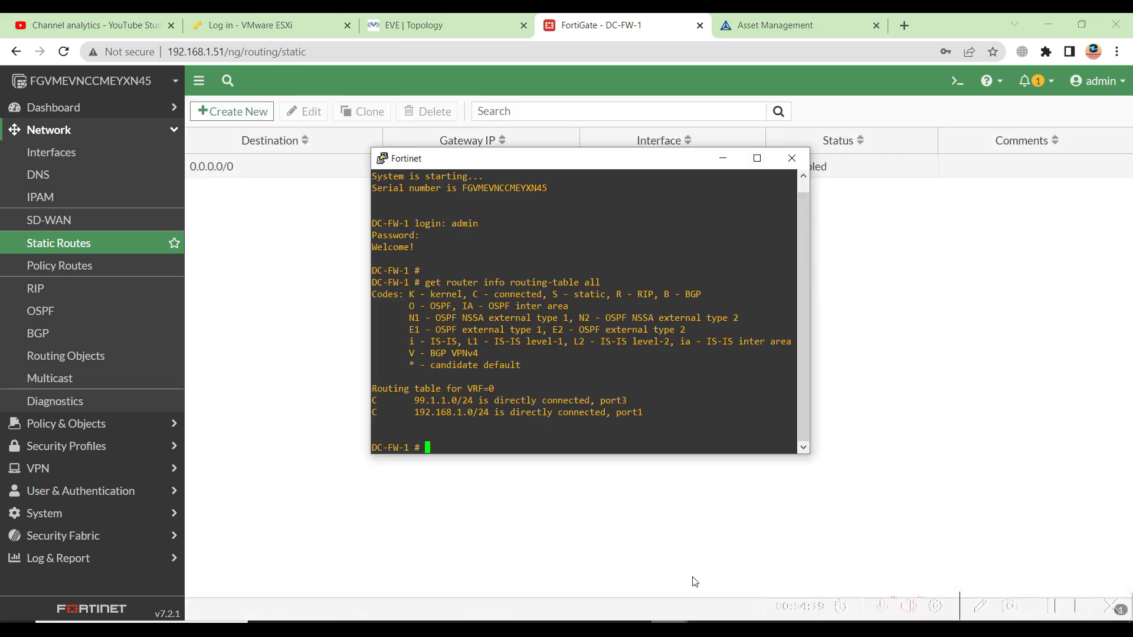
pyautogui.press('Up')
pyautogui.press('Return')
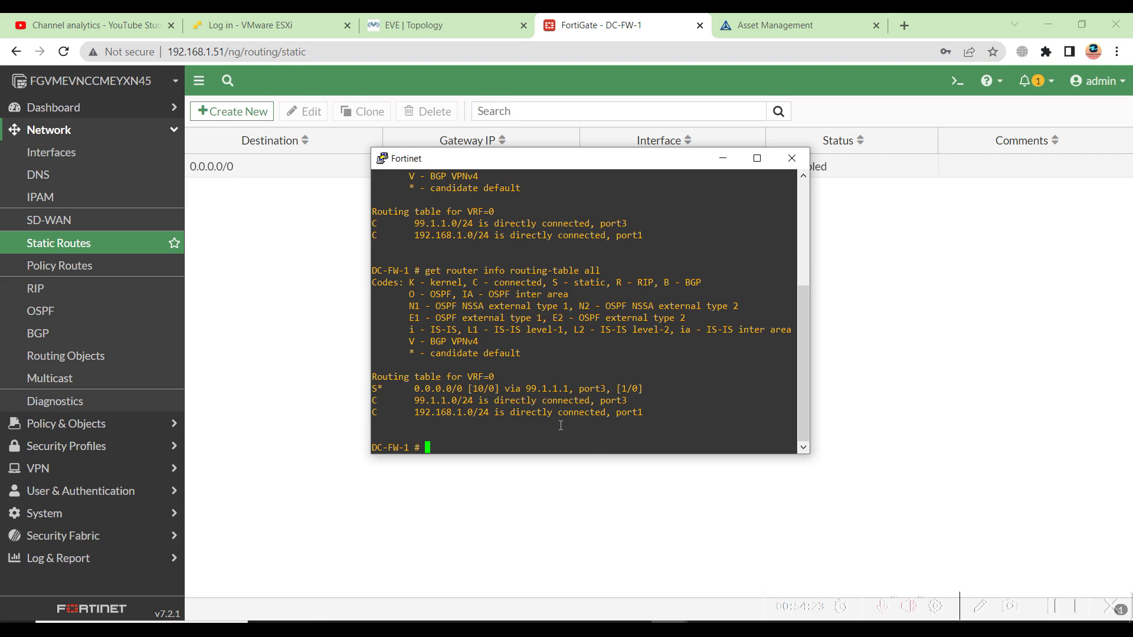
pyautogui.write('execute ping 8.8.8.8')
pyautogui.press('Return')
pyautogui.hotkey('ctrl', 'c')
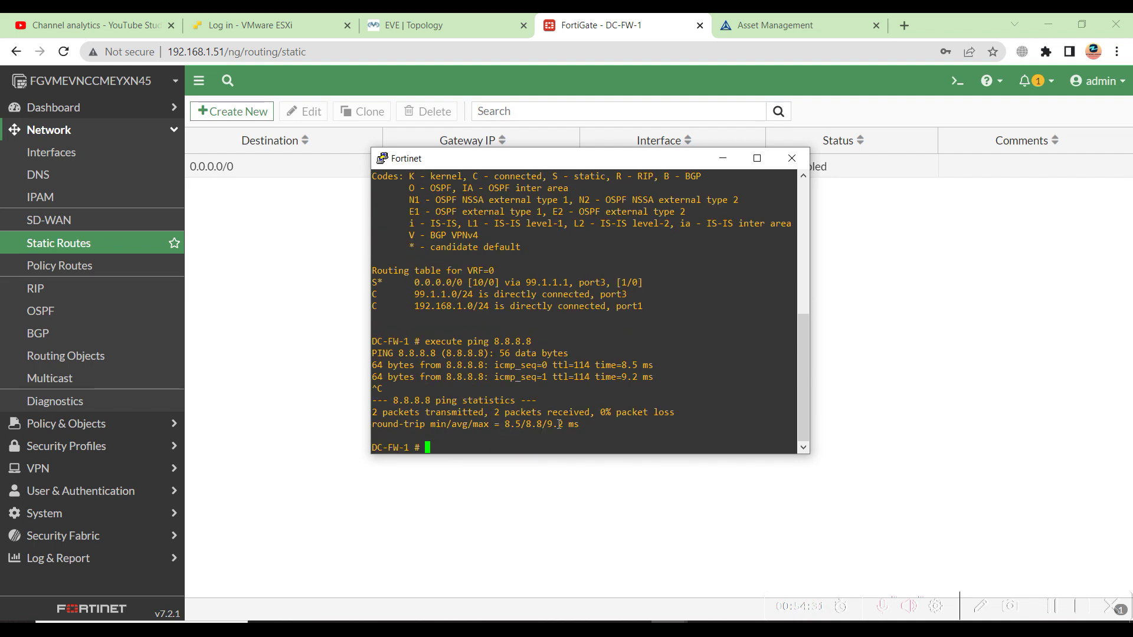
# Traceroute 8.8.8.8, check the first hop is 99.1.1.1, then return to the EVE-NG topology
pyautogui.write('execute traceroute')
pyautogui.press('?')
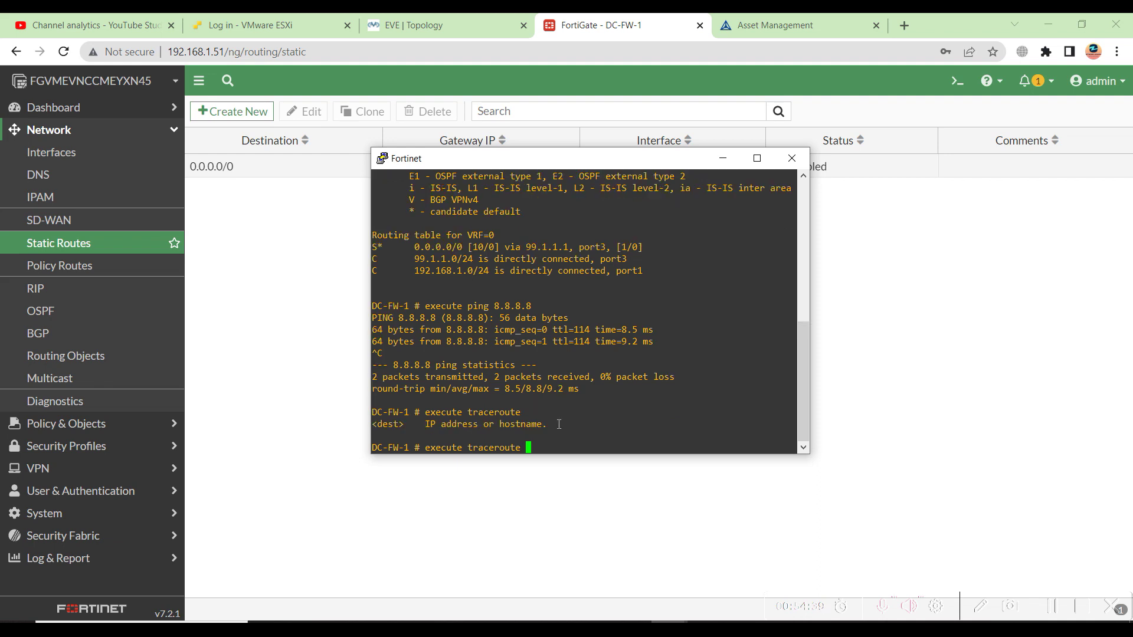
pyautogui.write('8.8.8.8')
pyautogui.press('Return')
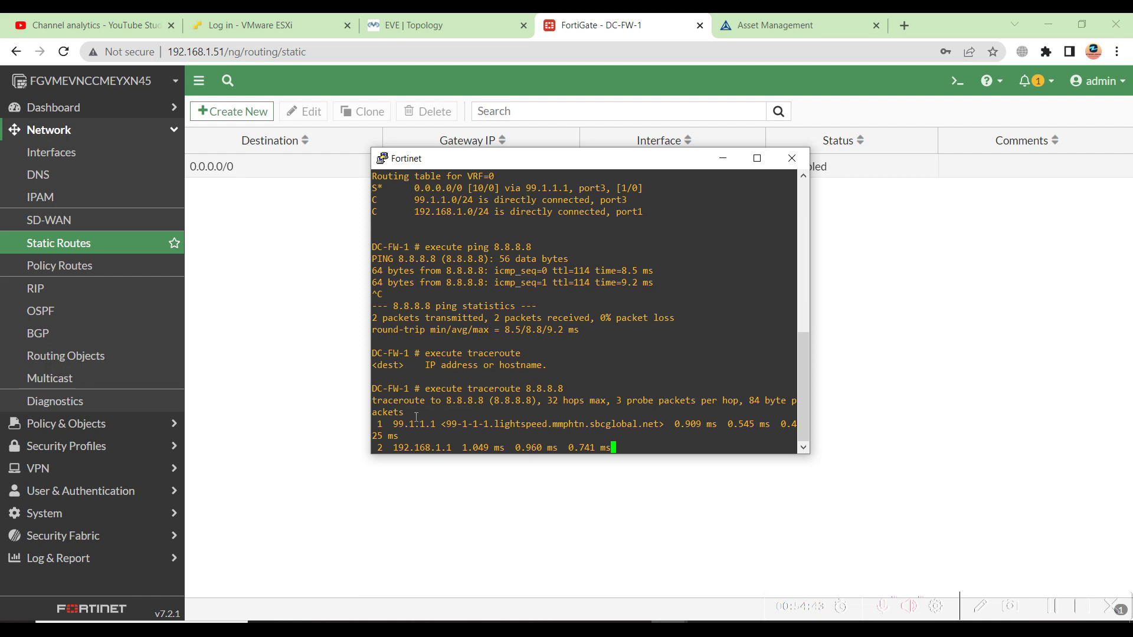
pyautogui.moveTo(396, 423); pyautogui.dragTo(451, 452)
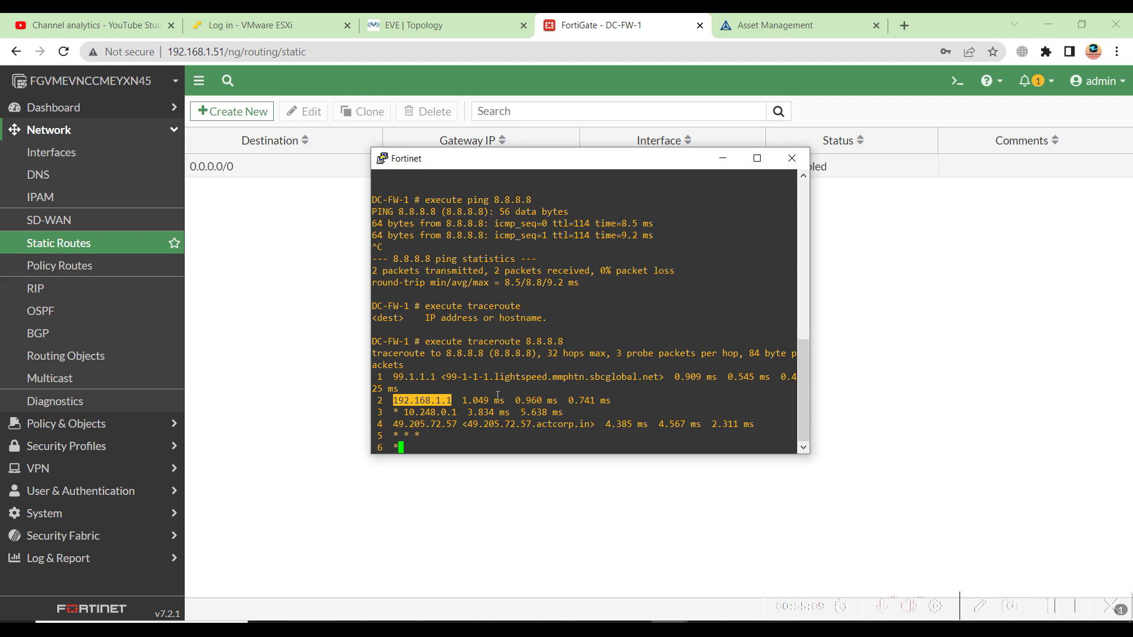
pyautogui.click(401, 24)
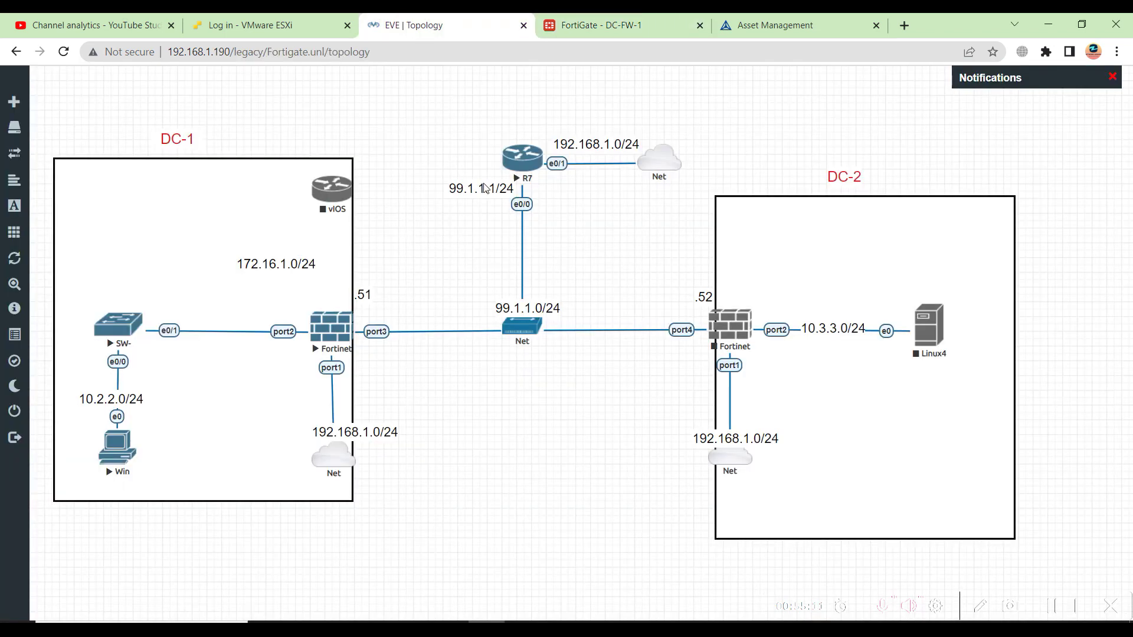